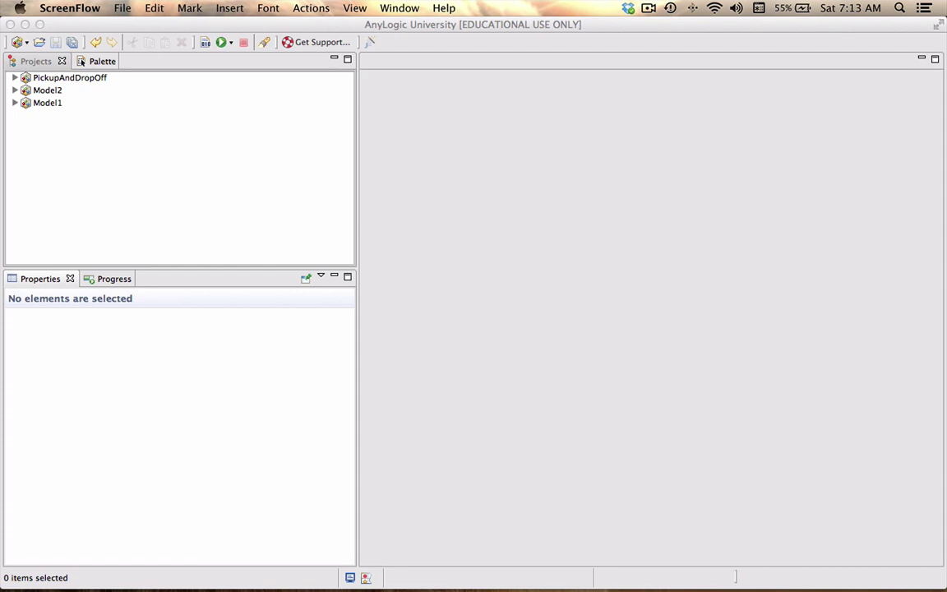
# Step: Create a new AnyLogic model named FruitAgent with an empty Main diagram
pyautogui.click(91, 188)
pyautogui.click(112, 9)
pyautogui.moveTo(119, 27)
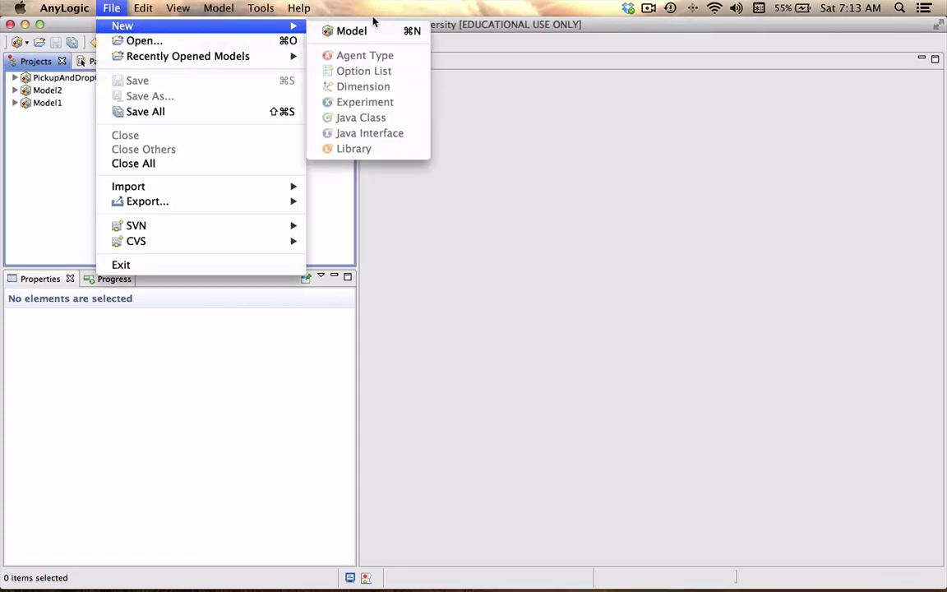
pyautogui.click(340, 31)
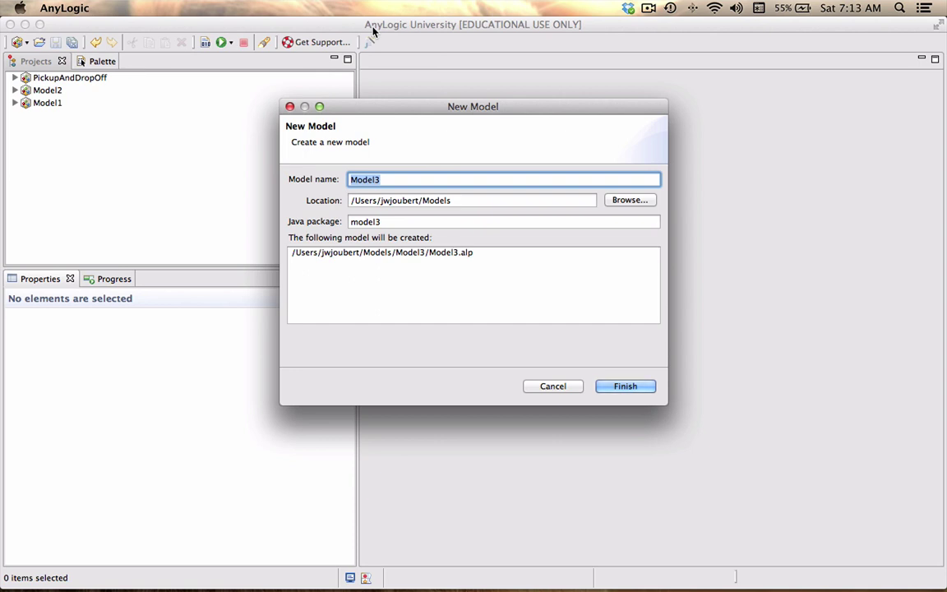
pyautogui.write('FruitAgent')
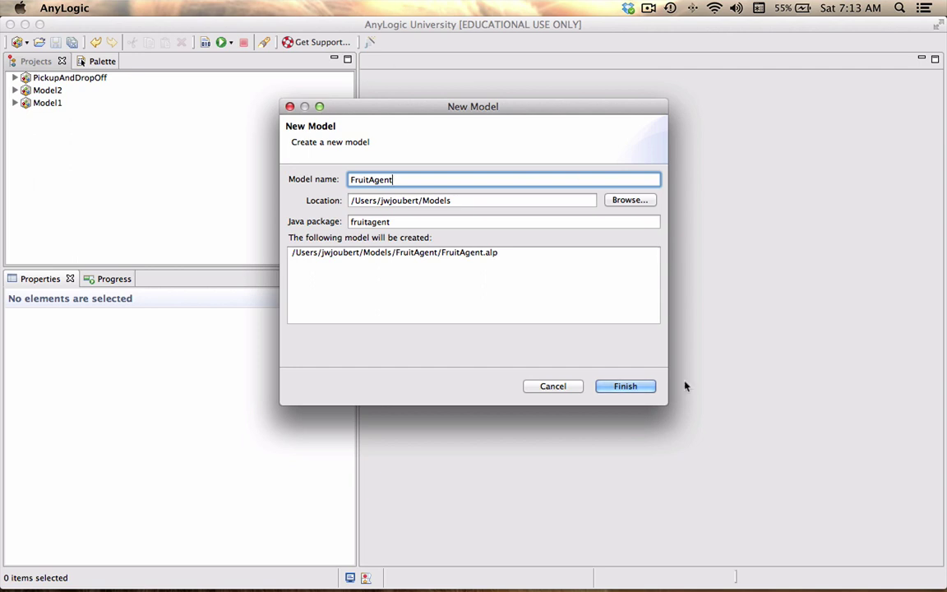
pyautogui.click(626, 388)
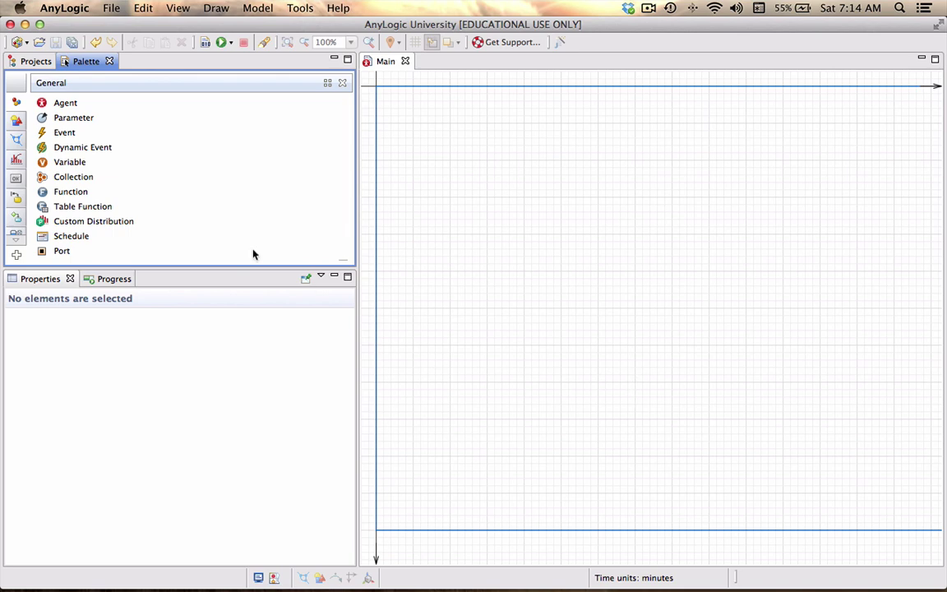
# Step: Add a new agent type named Fruit to the FruitAgent project
pyautogui.click(36, 63)
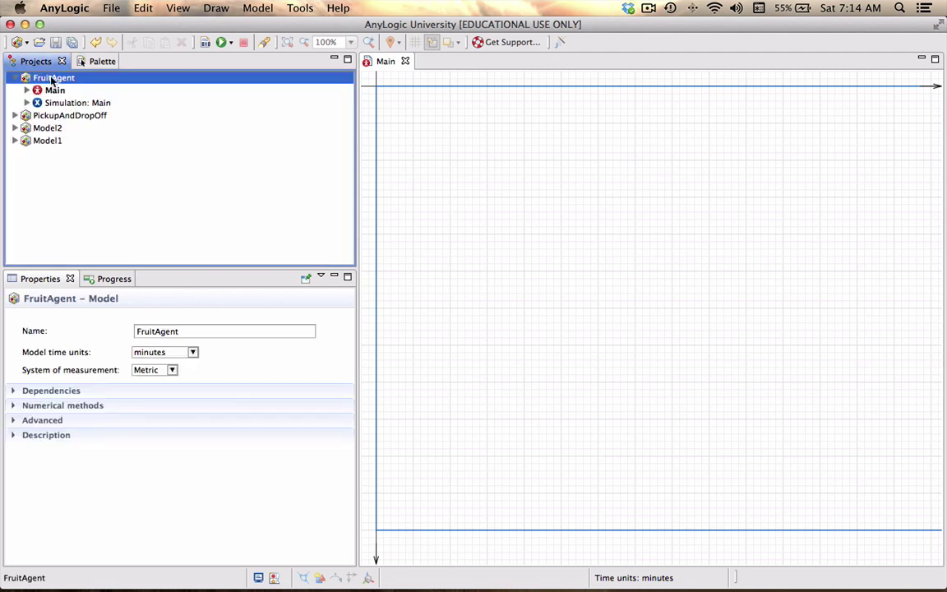
pyautogui.rightClick(52, 80)
pyautogui.moveTo(79, 83)
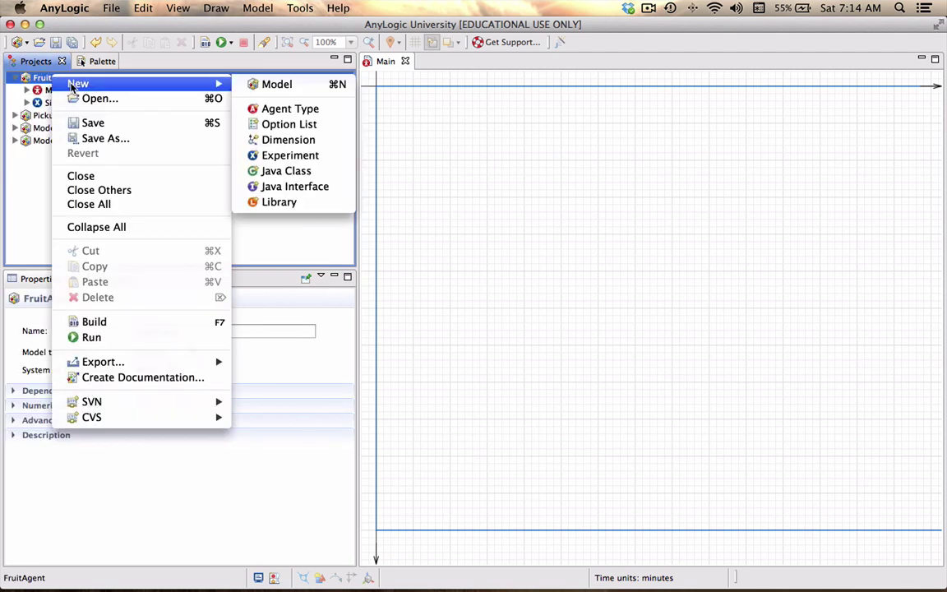
pyautogui.click(309, 108)
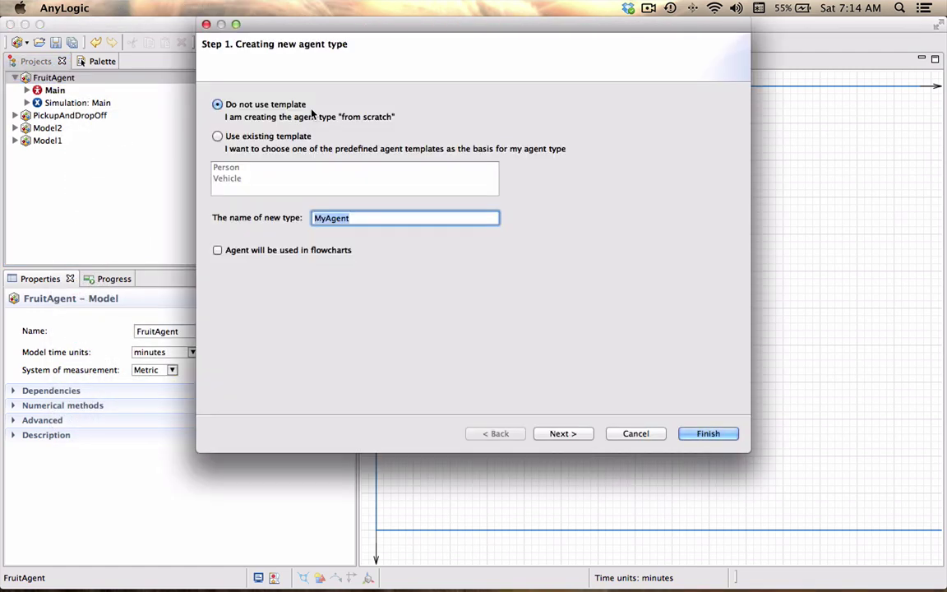
pyautogui.write('Fruit')
pyautogui.press('Return')
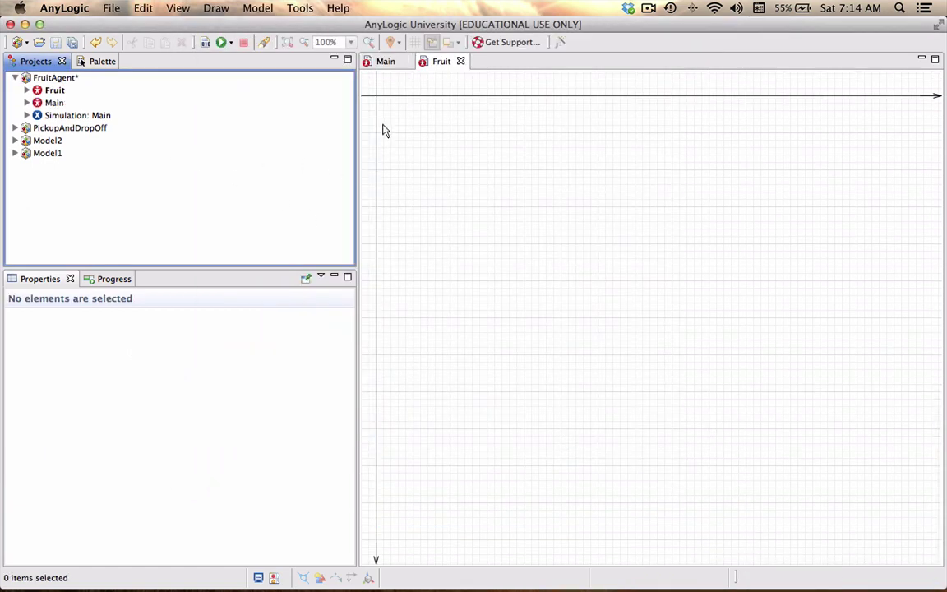
# Step: Zoom and pan the Fruit canvas to bring its origin into view
pyautogui.scroll(3, 377, 107)
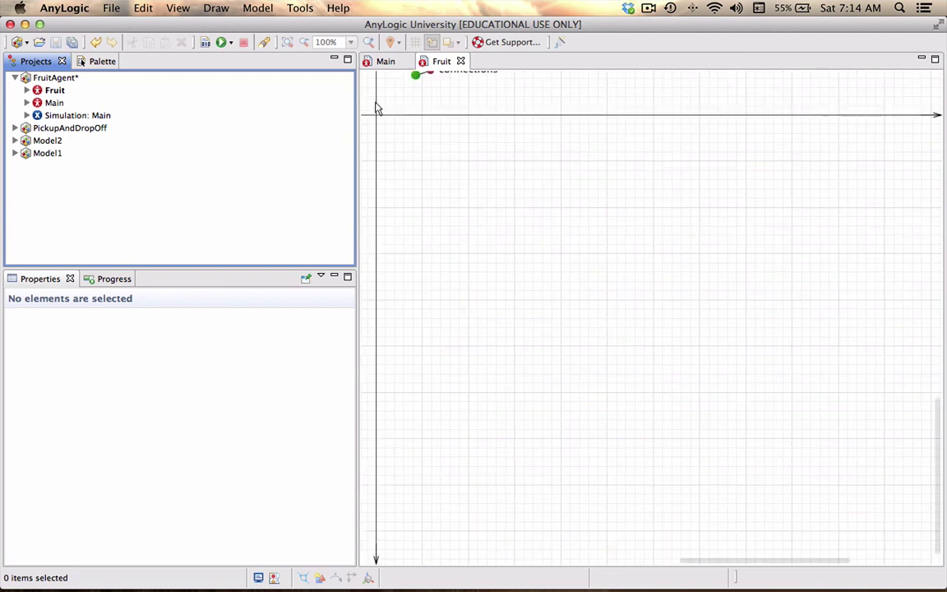
pyautogui.scroll(2, 381, 193)
pyautogui.rightClick(380, 192)
pyautogui.click(377, 193)
pyautogui.moveTo(377, 192); pyautogui.dragTo(412, 204)
pyautogui.hscroll(-5, 412, 205)
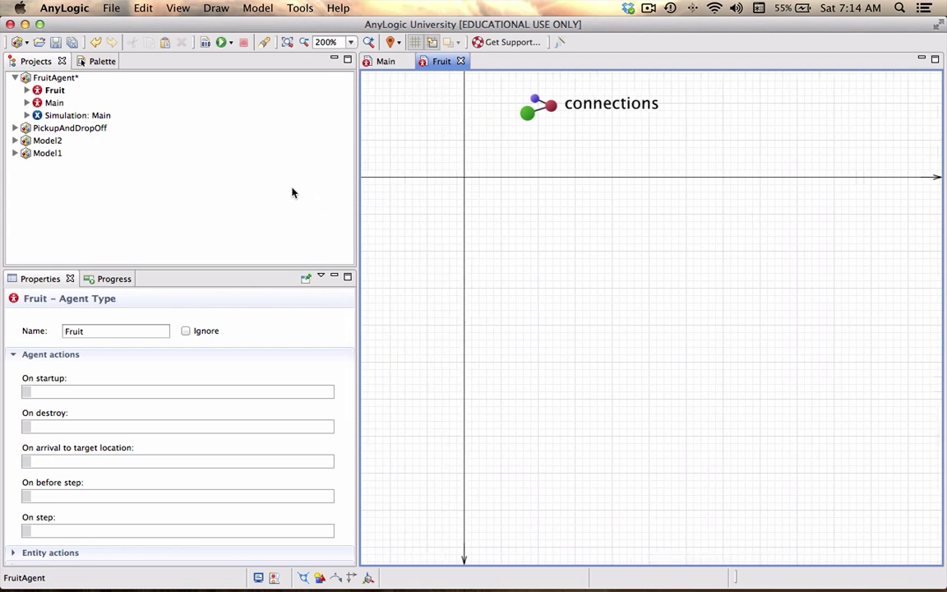
# Step: Place a small circle from the Presentation palette at the Fruit origin
pyautogui.click(86, 59)
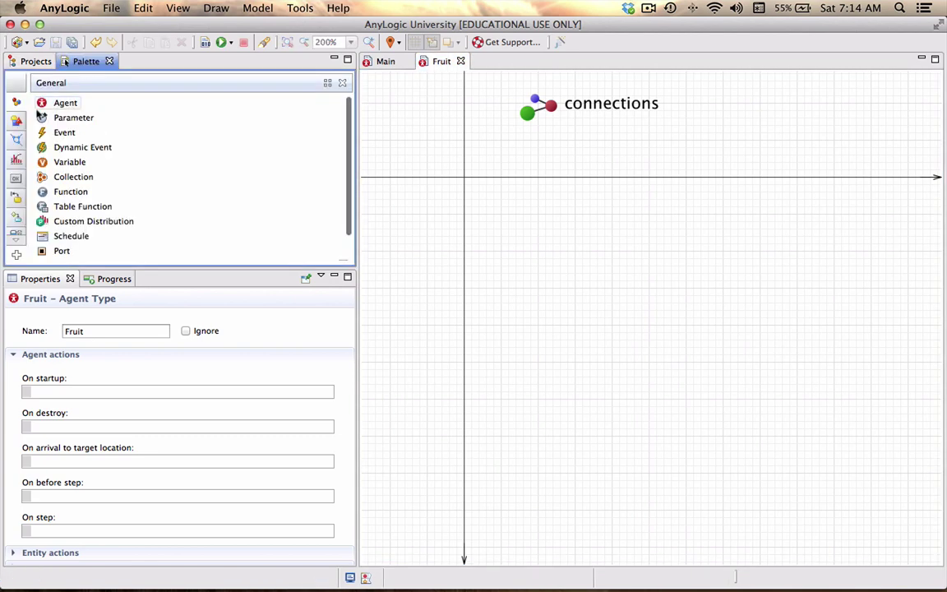
pyautogui.click(16, 120)
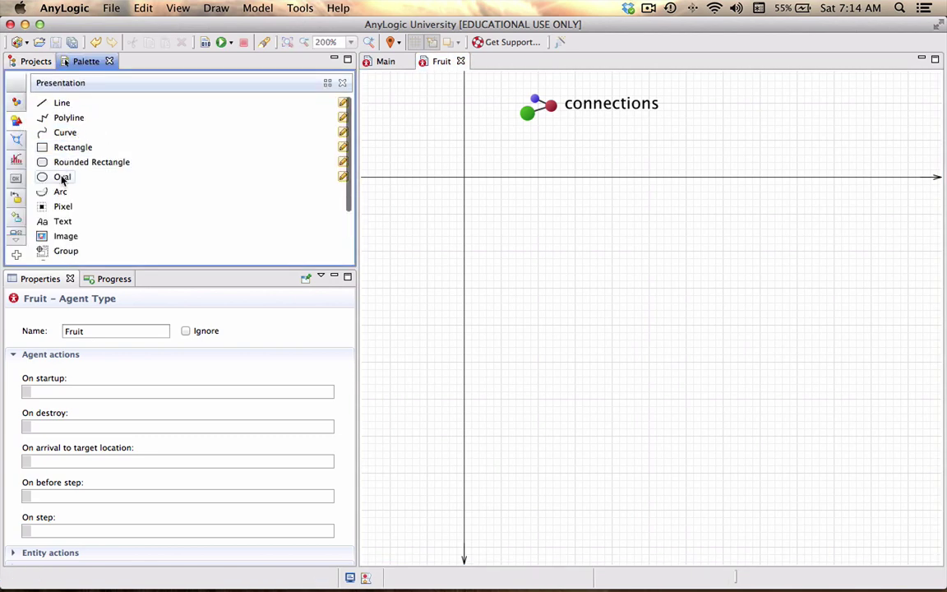
pyautogui.scroll(-1, 62, 180)
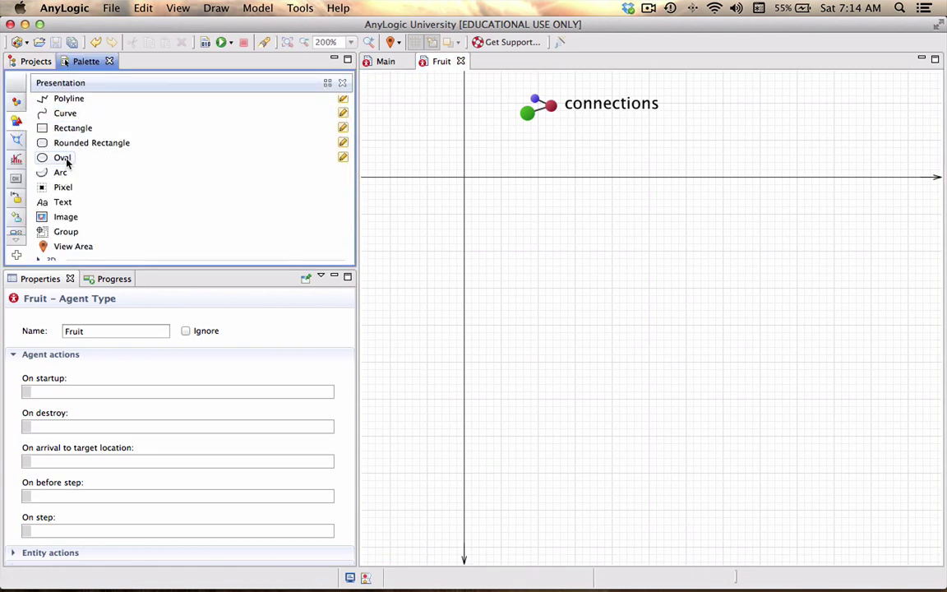
pyautogui.moveTo(65, 162); pyautogui.dragTo(464, 177)
pyautogui.moveTo(403, 117); pyautogui.dragTo(460, 190)
pyautogui.click(489, 230)
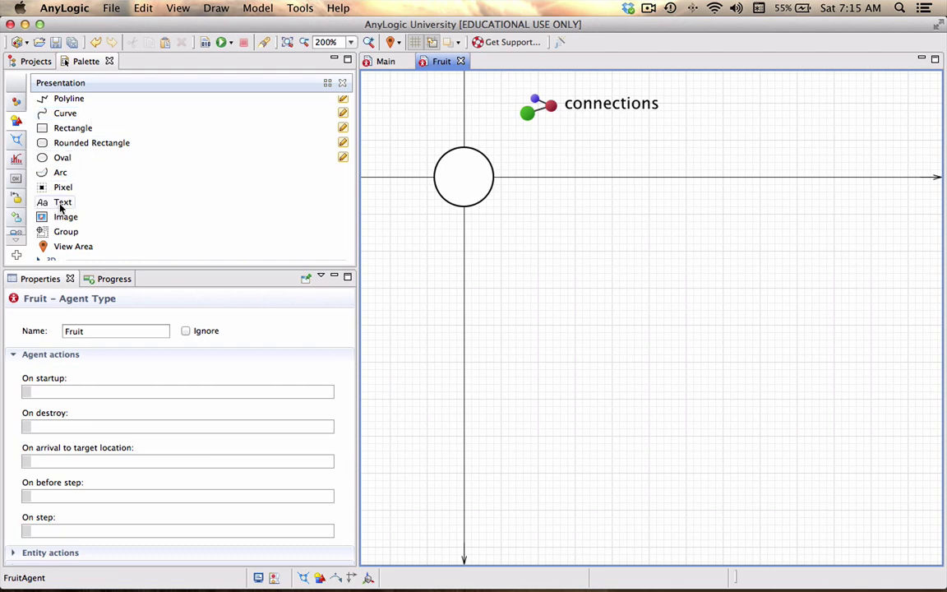
# Step: Add a centre-aligned 8 pt text label inside the circle
pyautogui.moveTo(59, 202); pyautogui.dragTo(457, 178)
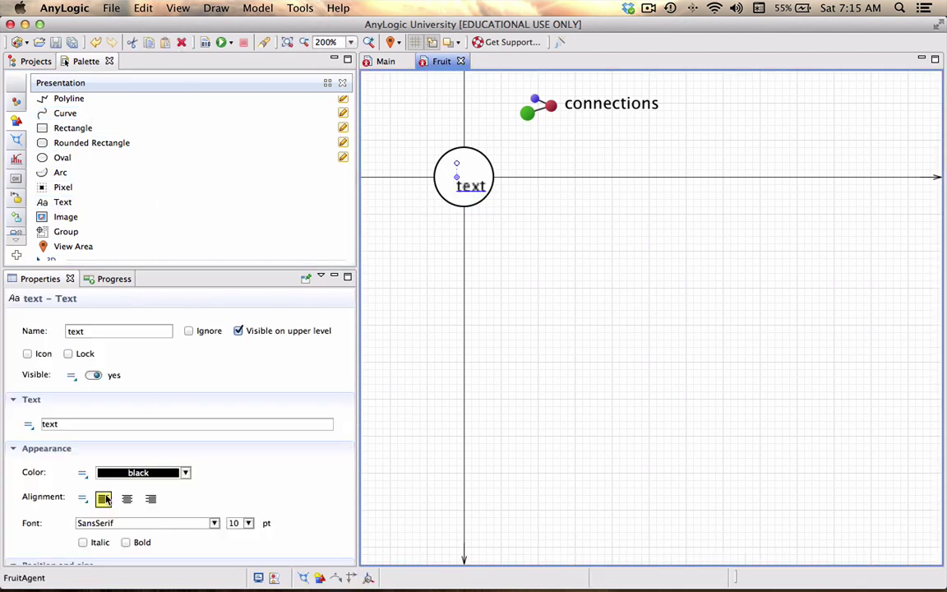
pyautogui.click(127, 499)
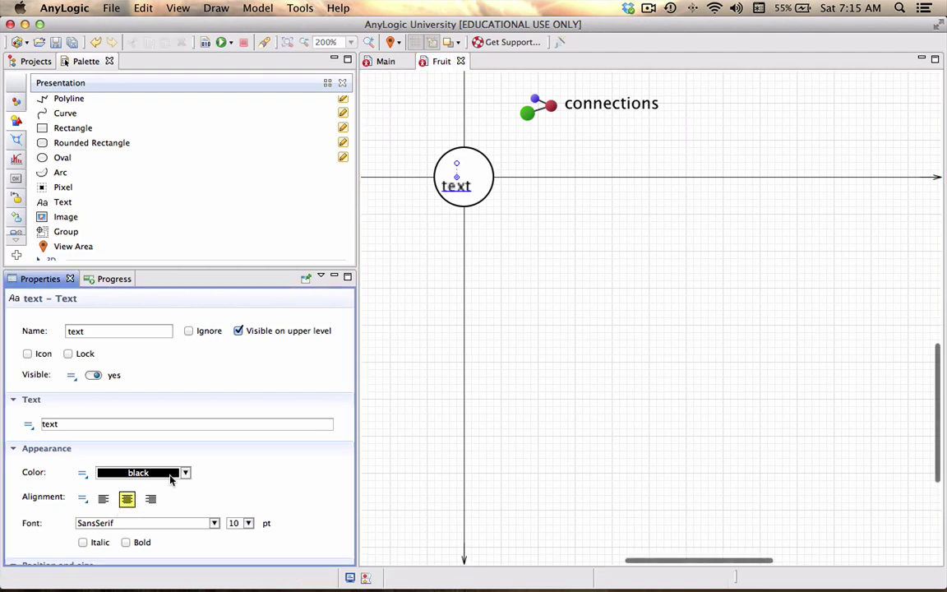
pyautogui.click(250, 528)
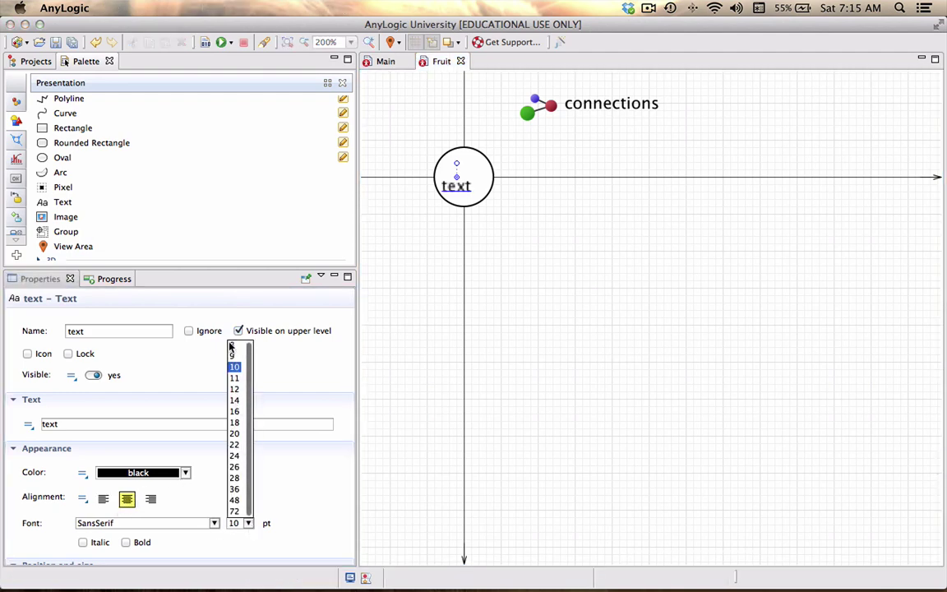
pyautogui.click(212, 312)
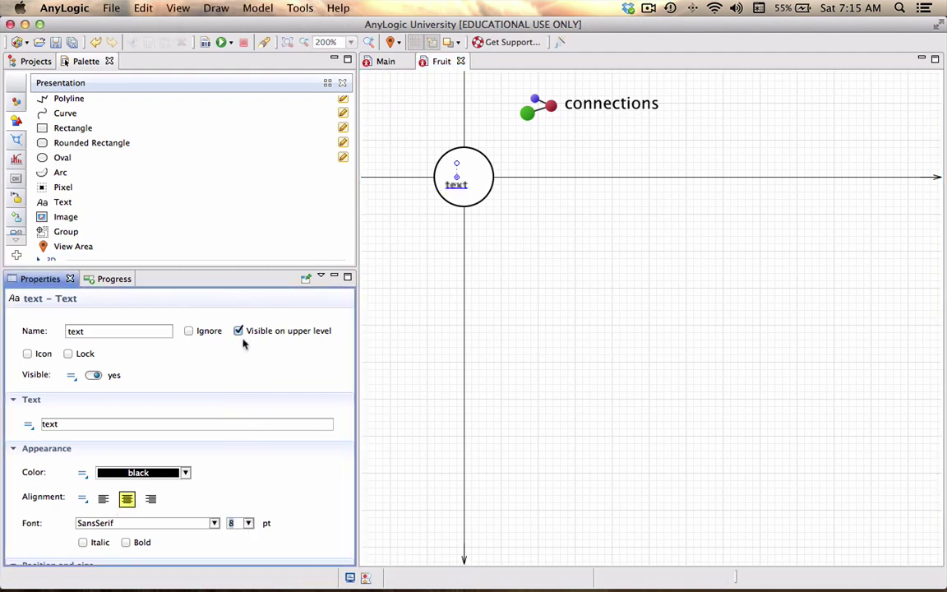
pyautogui.click(455, 185)
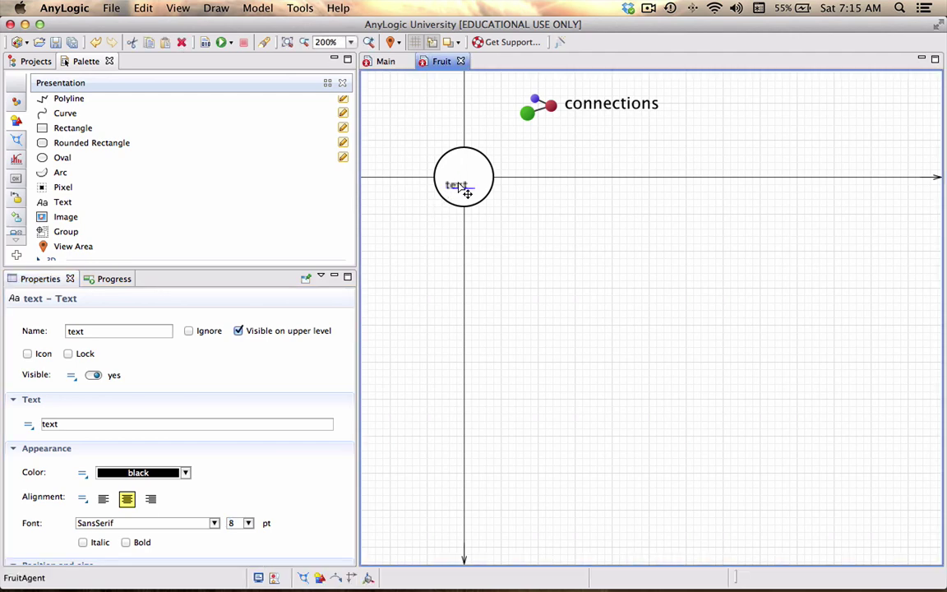
pyautogui.moveTo(467, 189); pyautogui.dragTo(474, 188)
# Step: Rename the text label to name
pyautogui.click(93, 331)
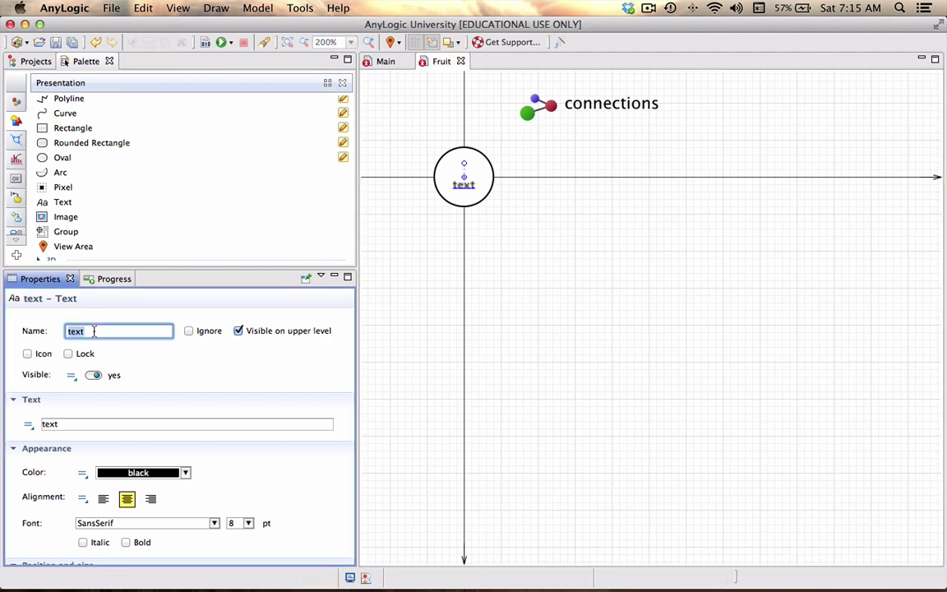
pyautogui.write('name')
pyautogui.press('Tab')
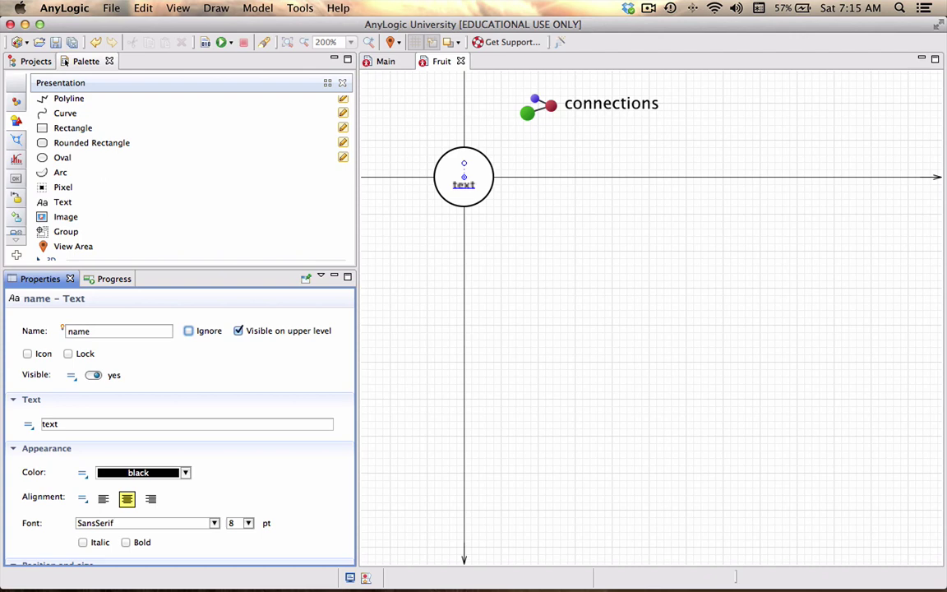
# Step: Add a variable named size with initial value 20.0 to Fruit
pyautogui.click(16, 103)
pyautogui.moveTo(69, 161); pyautogui.dragTo(537, 216)
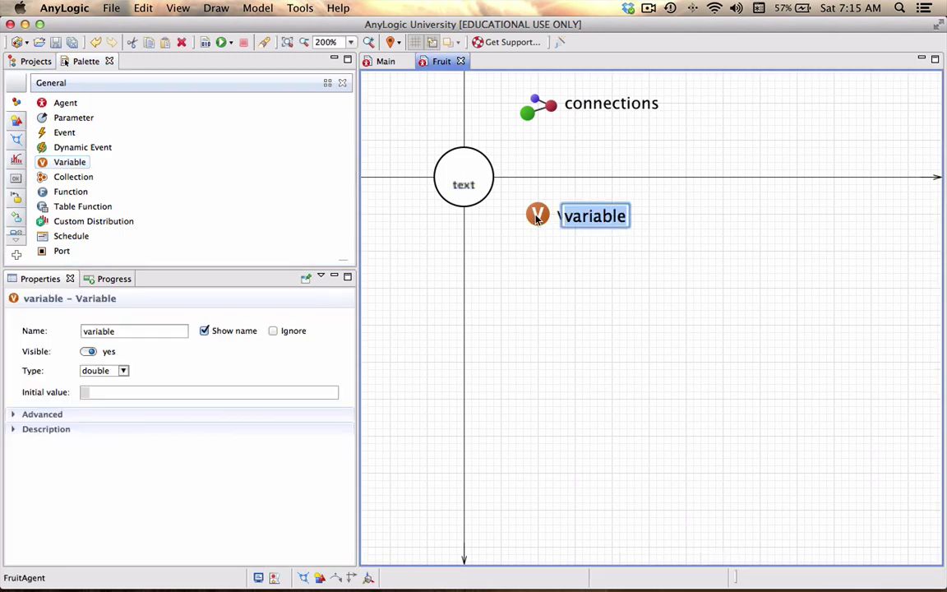
pyautogui.write('size')
pyautogui.press('Return')
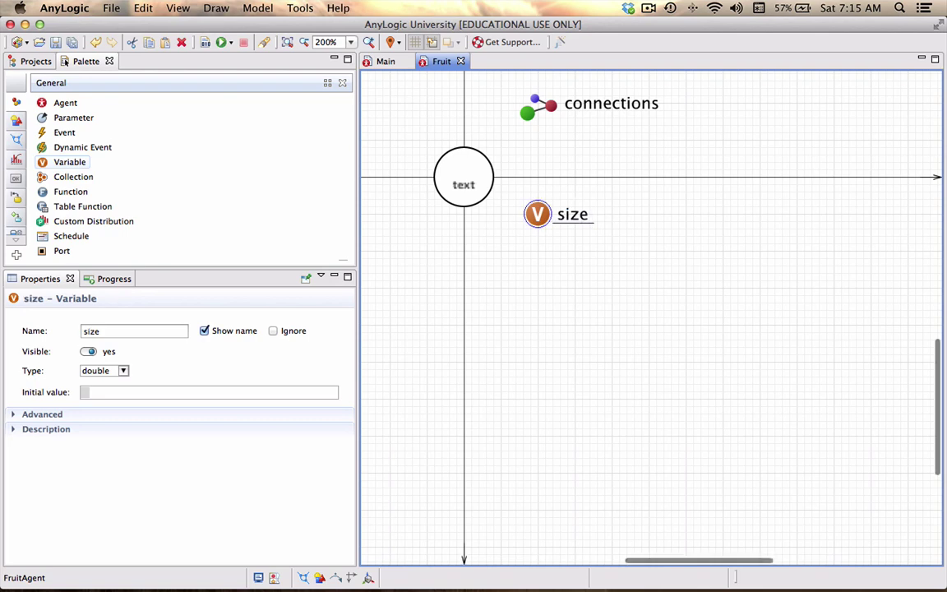
pyautogui.click(110, 392)
pyautogui.write('20.0')
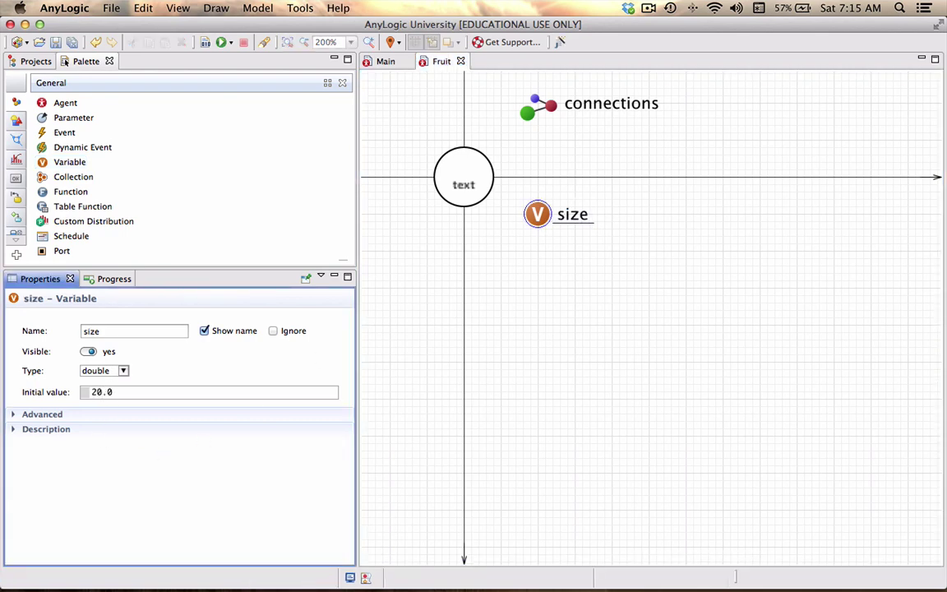
pyautogui.click(541, 318)
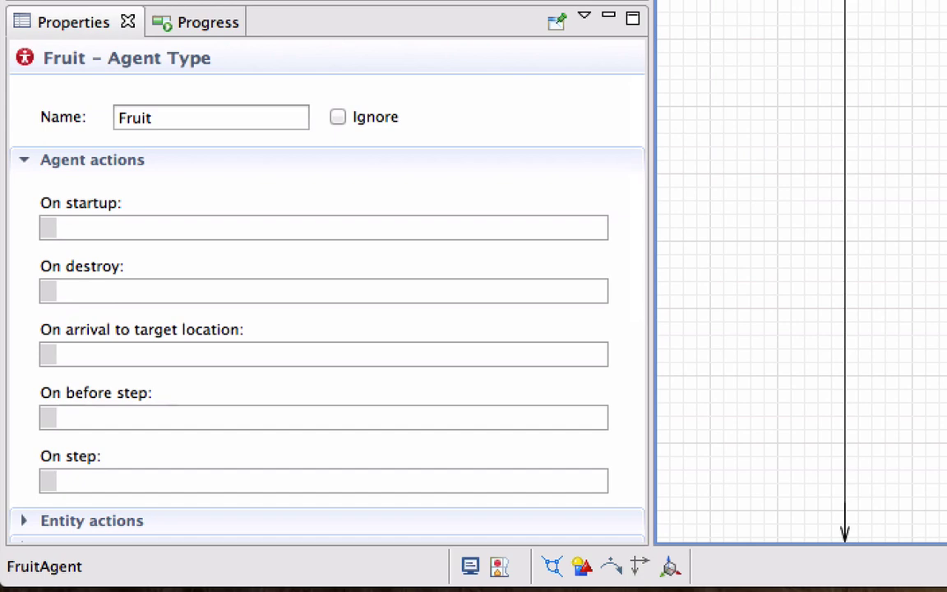
pyautogui.click(429, 220)
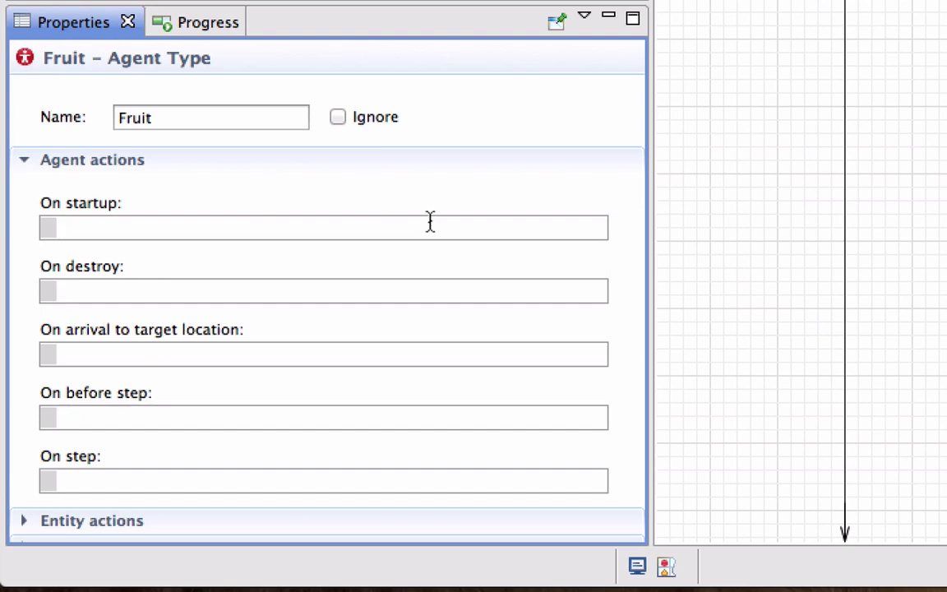
# Step: Enter the Fruit startup code size = 10 + 20.0*Math.random();
pyautogui.write('size =')
pyautogui.write('10')
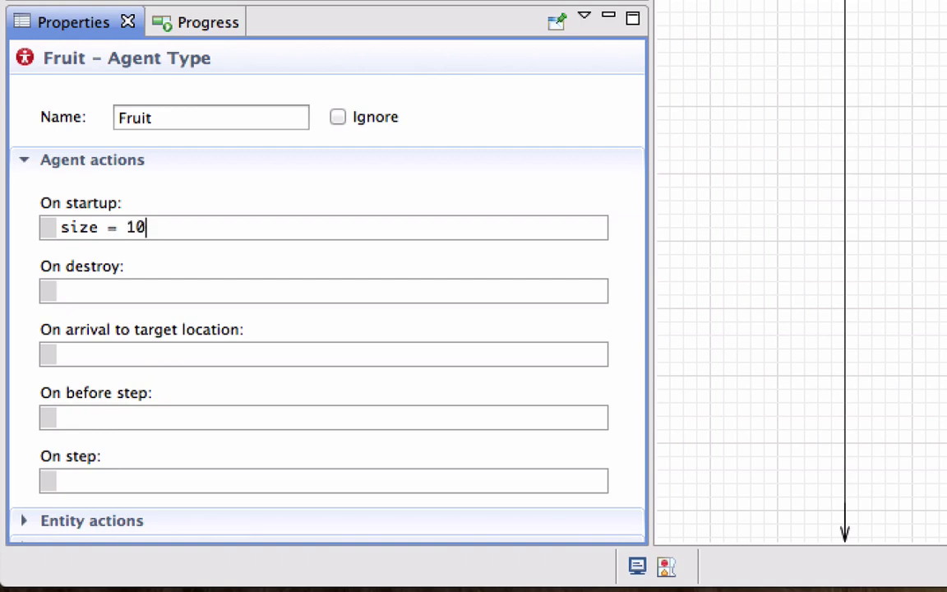
pyautogui.write(' + 20.0*')
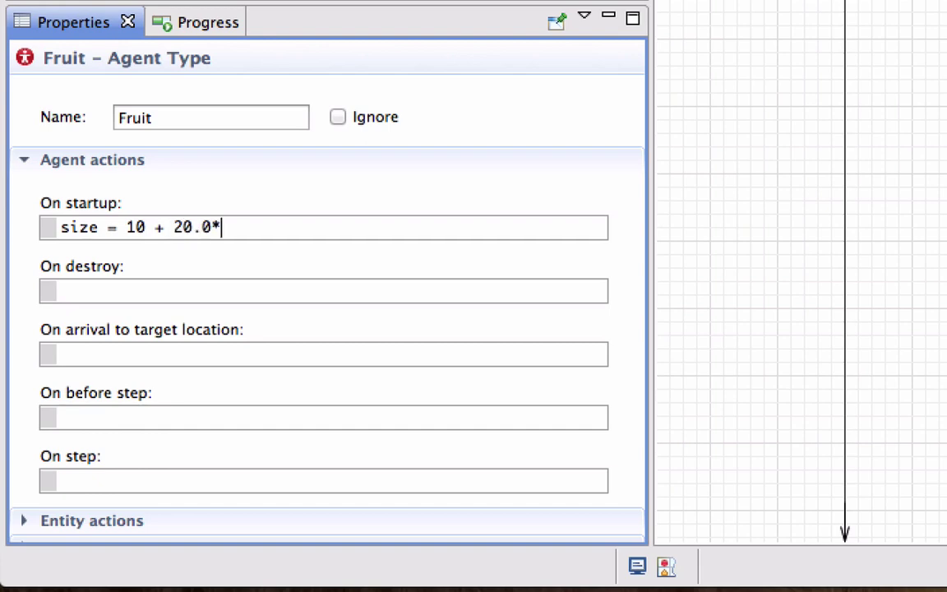
pyautogui.write('Math')
pyautogui.hotkey('ctrl', 'space')
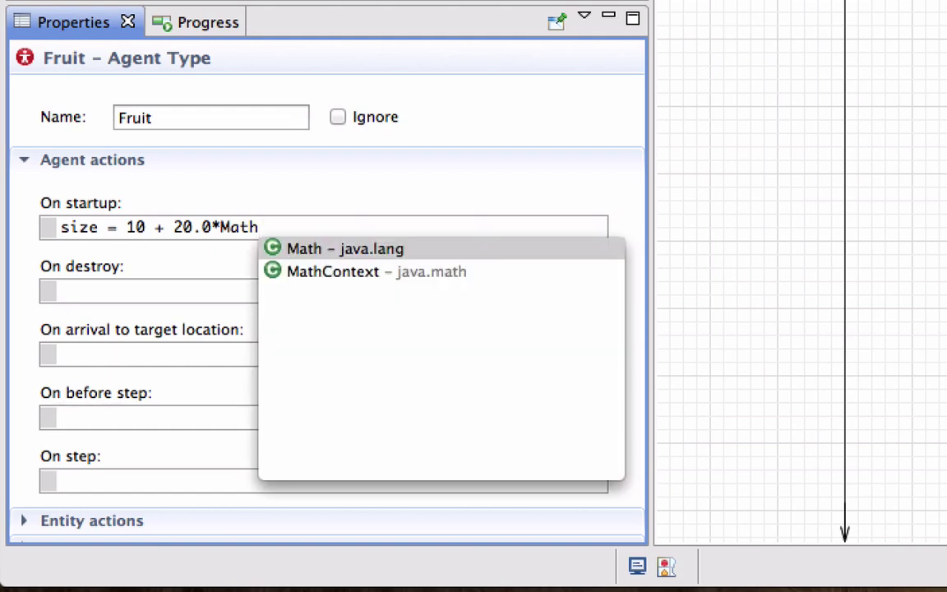
pyautogui.press('Escape')
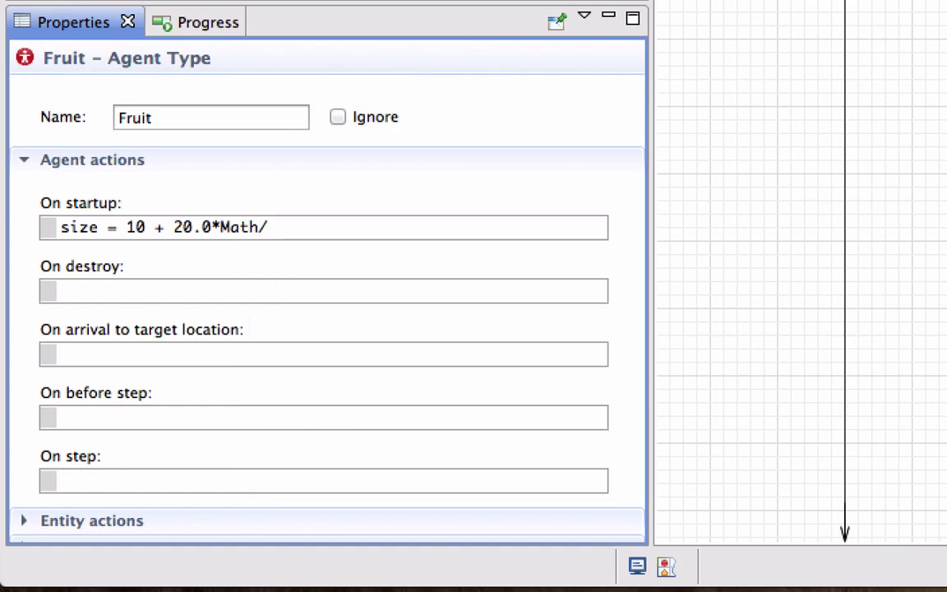
pyautogui.write('.ra')
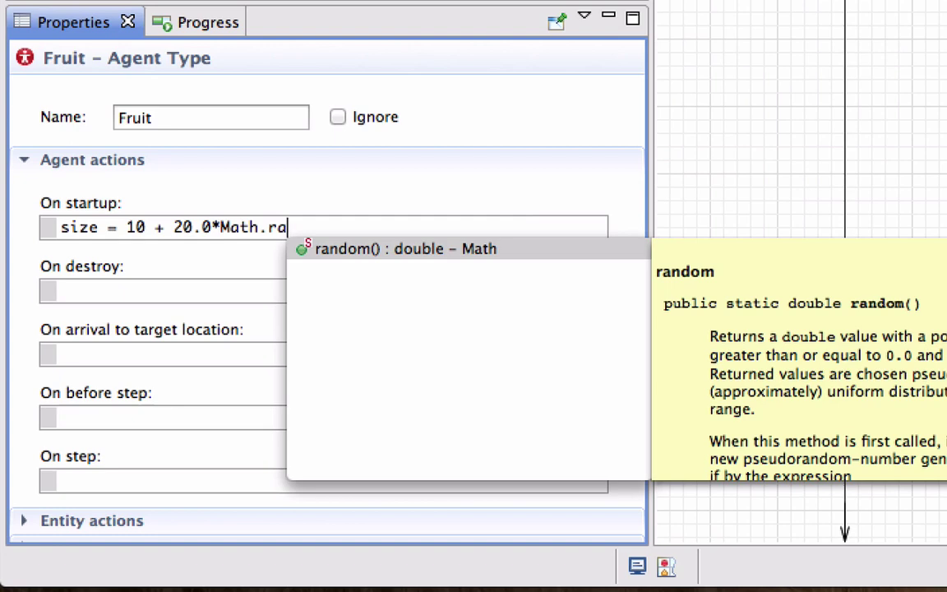
pyautogui.press('Return')
pyautogui.write(';')
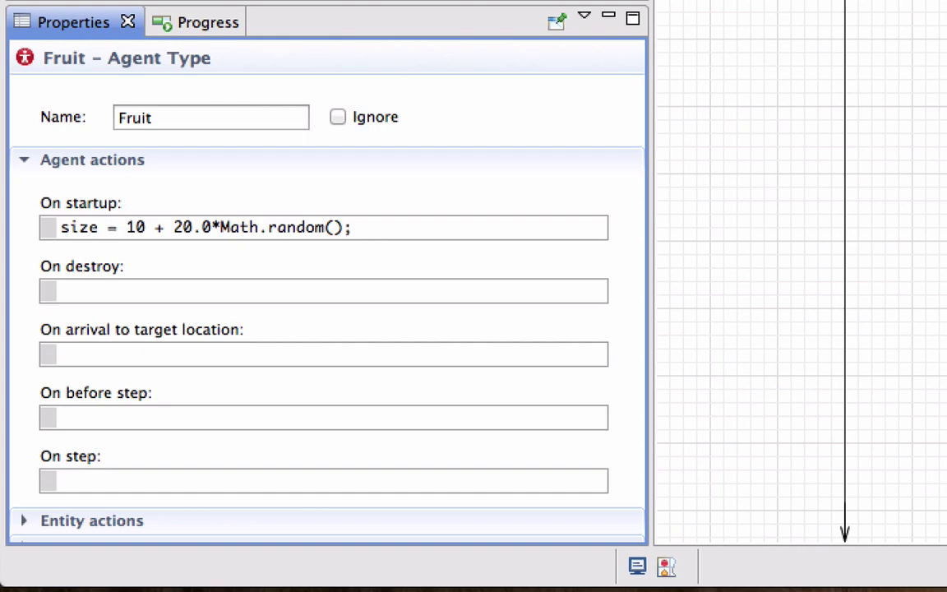
# Step: Rename the Fruit circle shape to shapeFruit
pyautogui.press('Return')
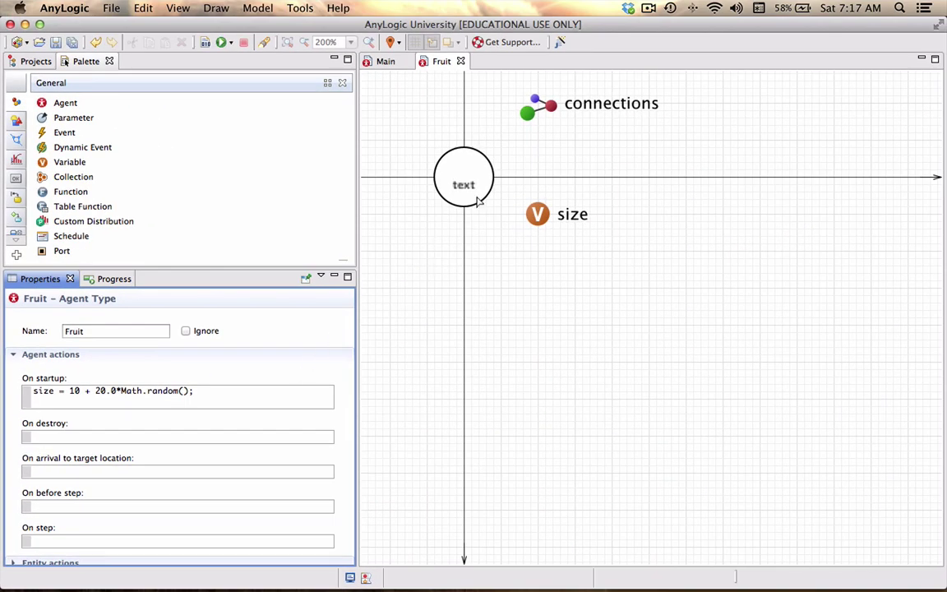
pyautogui.click(478, 202)
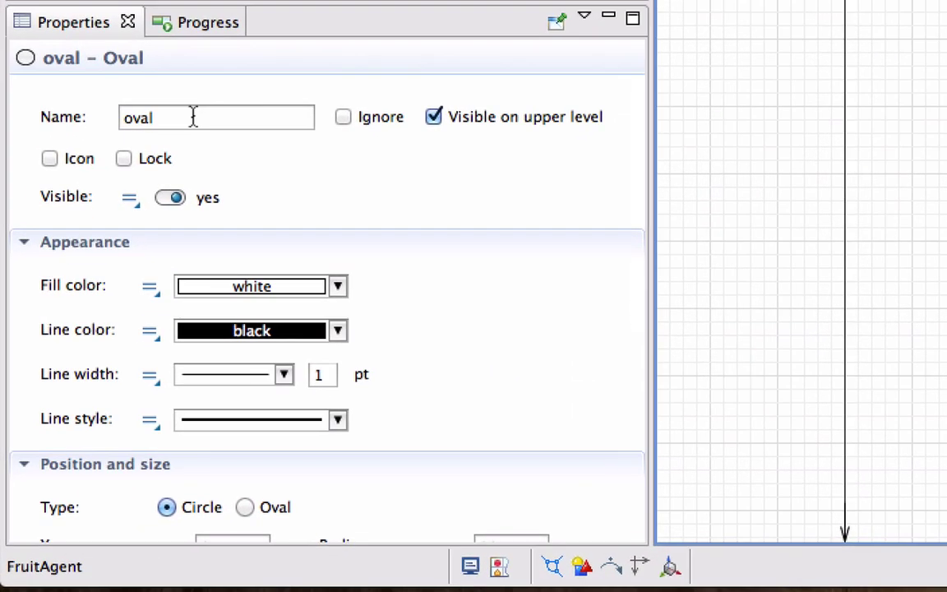
pyautogui.doubleClick(106, 330)
pyautogui.write('shapeFruit')
pyautogui.press('Return')
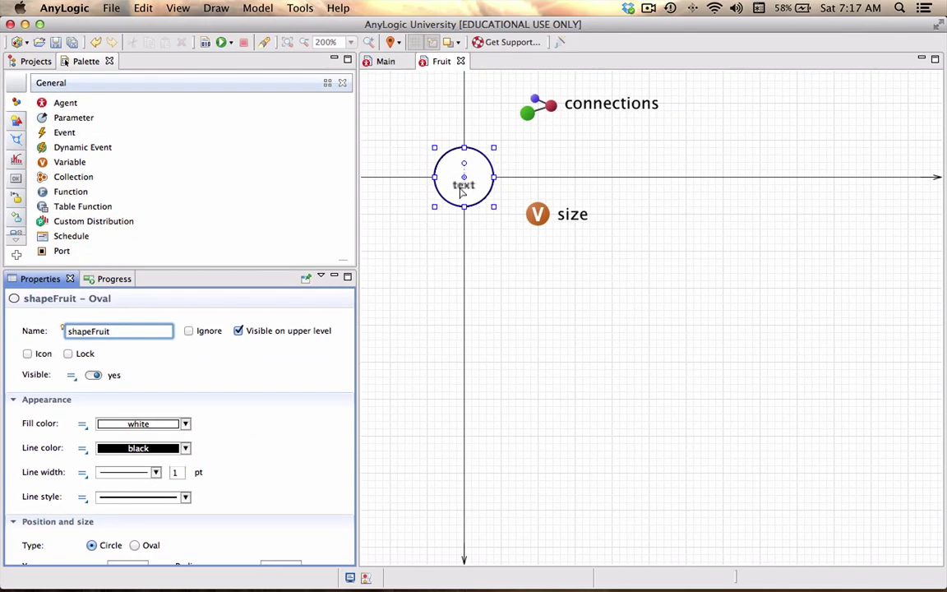
# Step: Check the label and size variable, then return to Fruit's agent properties
pyautogui.click(462, 188)
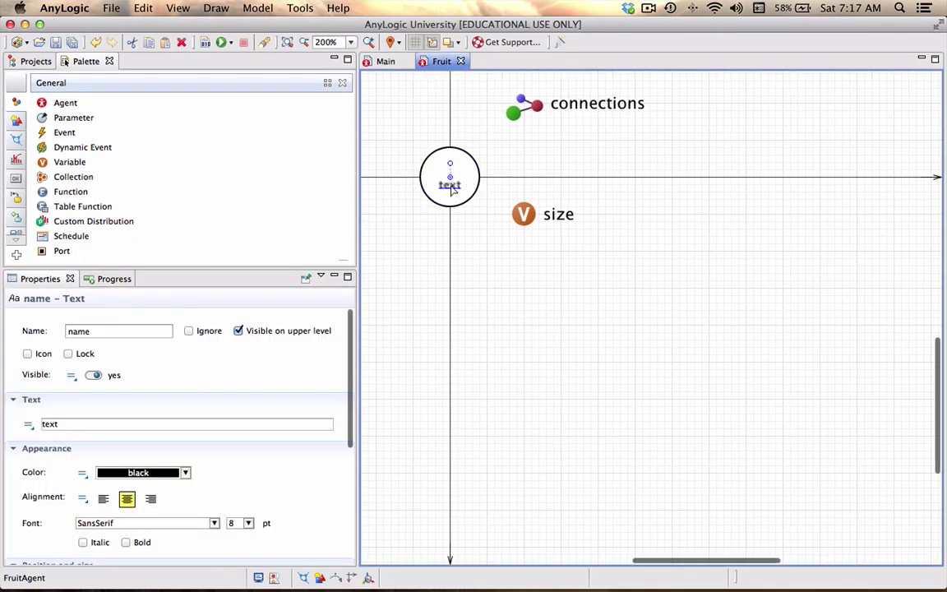
pyautogui.click(523, 215)
pyautogui.click(495, 277)
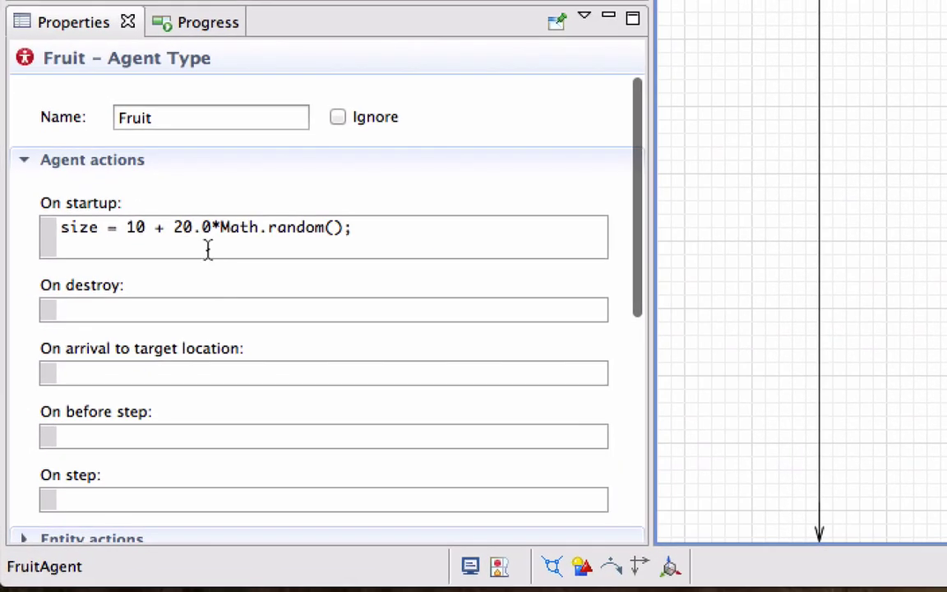
# Step: Insert a shapeFruit.setRadius call on the new startup line via code completion
pyautogui.click(208, 250)
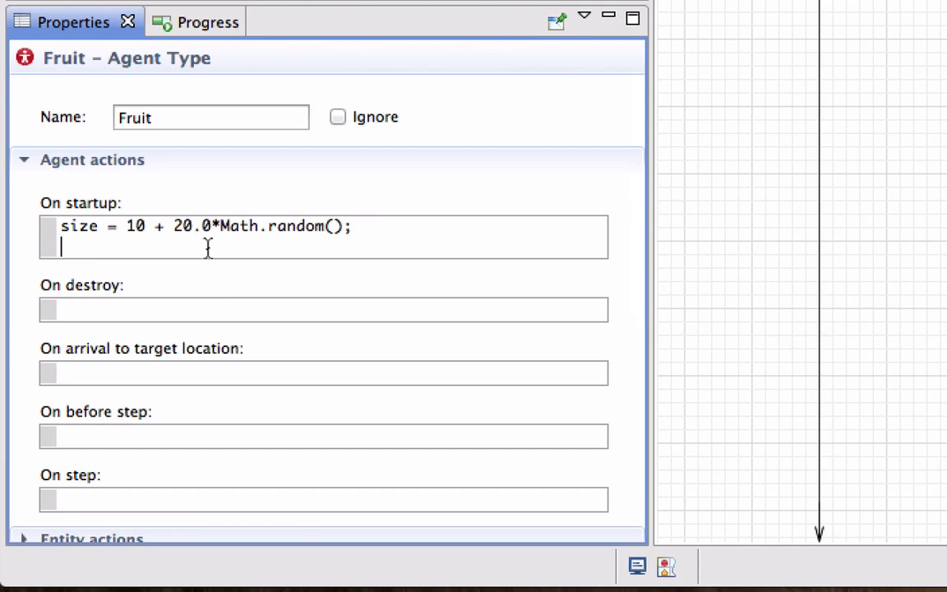
pyautogui.write('shap')
pyautogui.hotkey('ctrl', 'space')
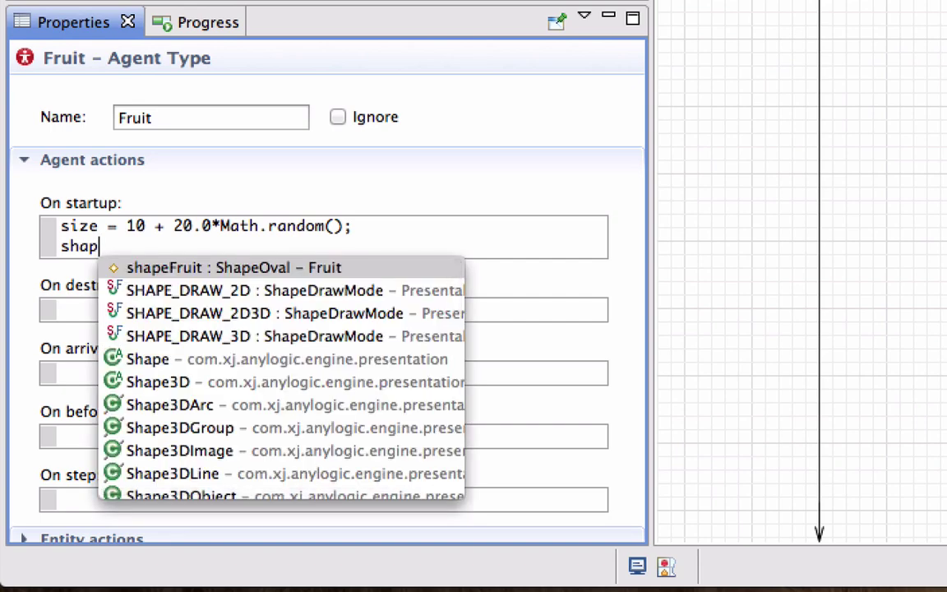
pyautogui.press('Return')
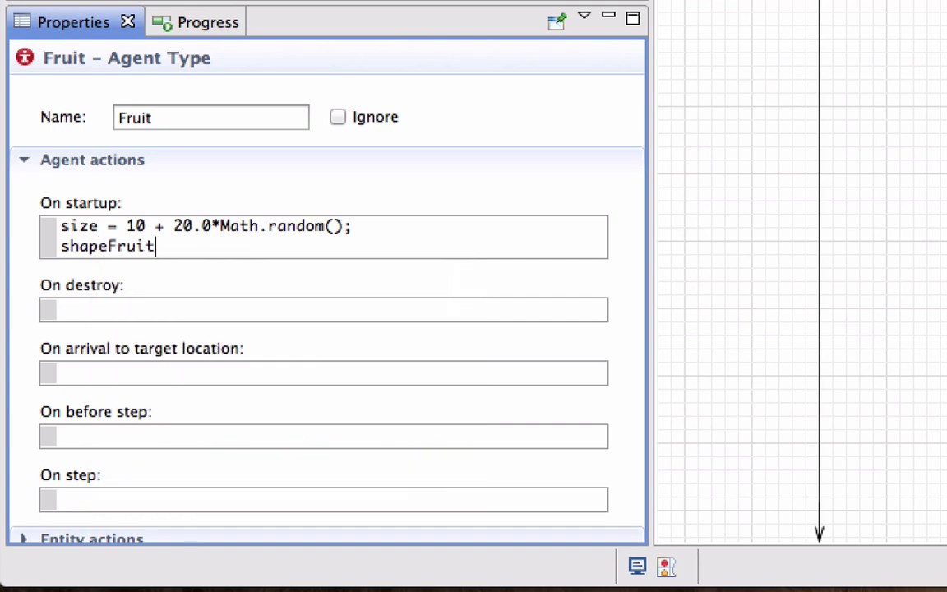
pyautogui.write('.')
pyautogui.hotkey('ctrl', 'space')
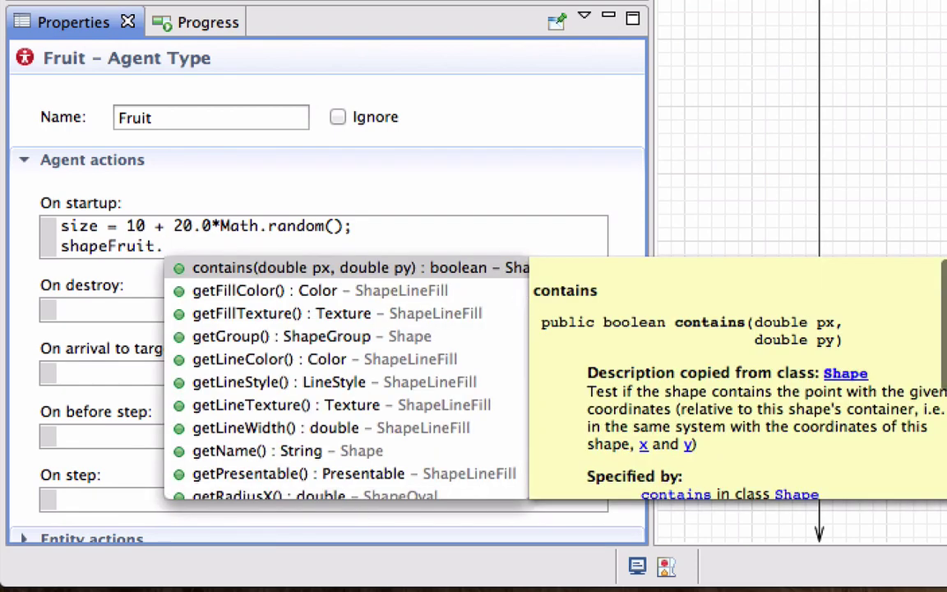
pyautogui.scroll(-1, 308, 406)
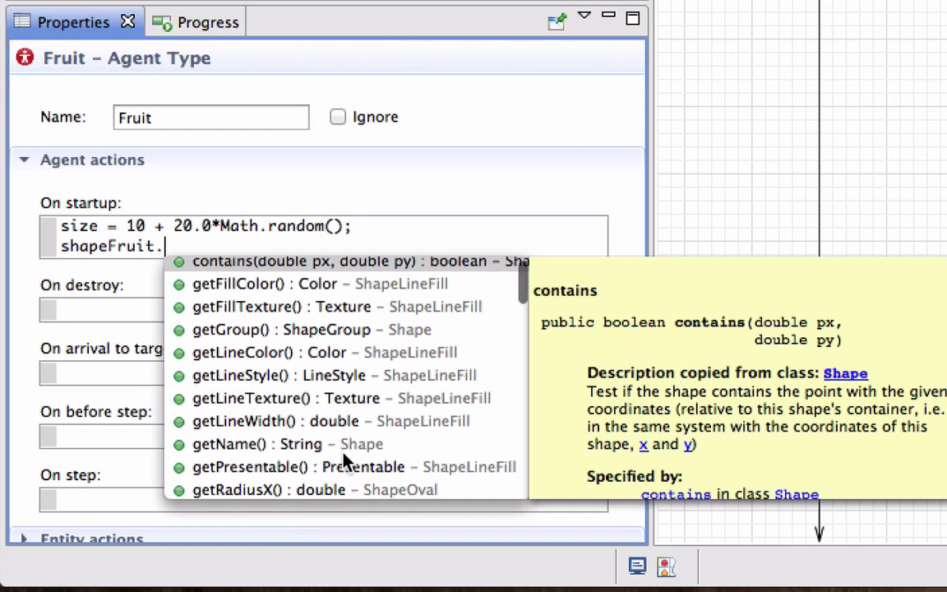
pyautogui.write('s')
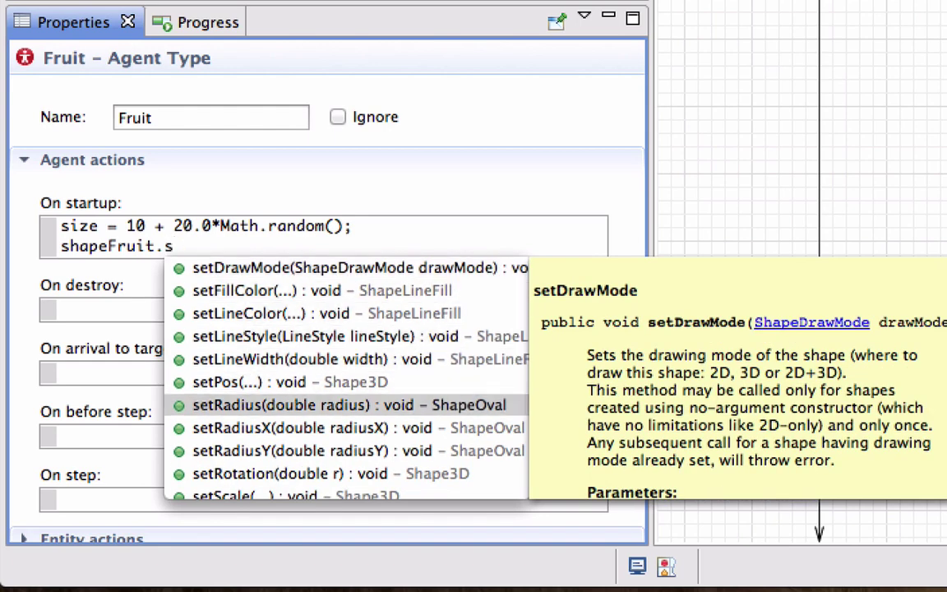
pyautogui.press('Return')
# Step: Set the radius argument to size/2, completing shapeFruit.setRadius(size/2);
pyautogui.hotkey('shift', 'Right')
pyautogui.hotkey('shift', 'Right')
pyautogui.hotkey('shift', 'Right')
pyautogui.hotkey('shift', 'Right')
pyautogui.hotkey('shift', 'Right')
pyautogui.hotkey('shift', 'Right')
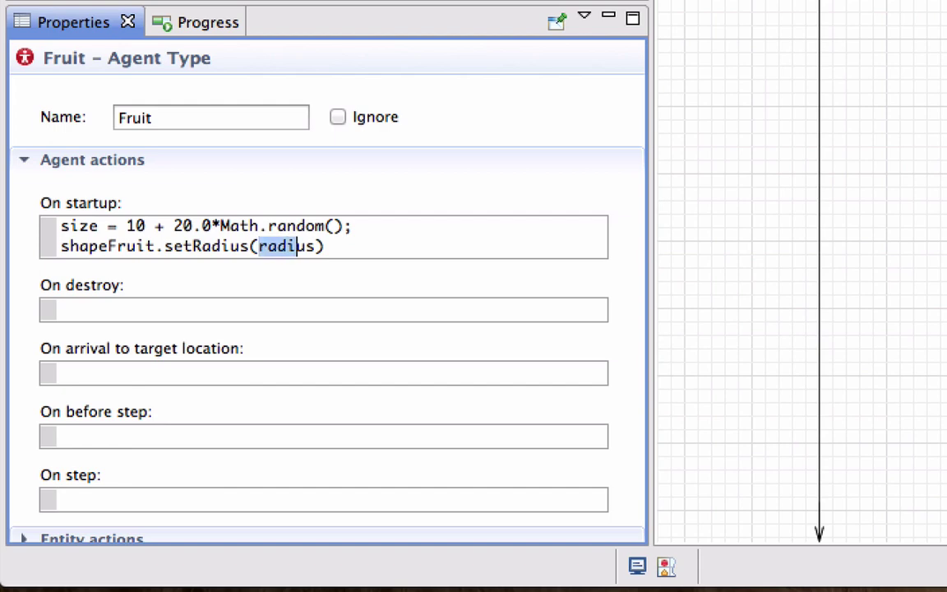
pyautogui.write('size')
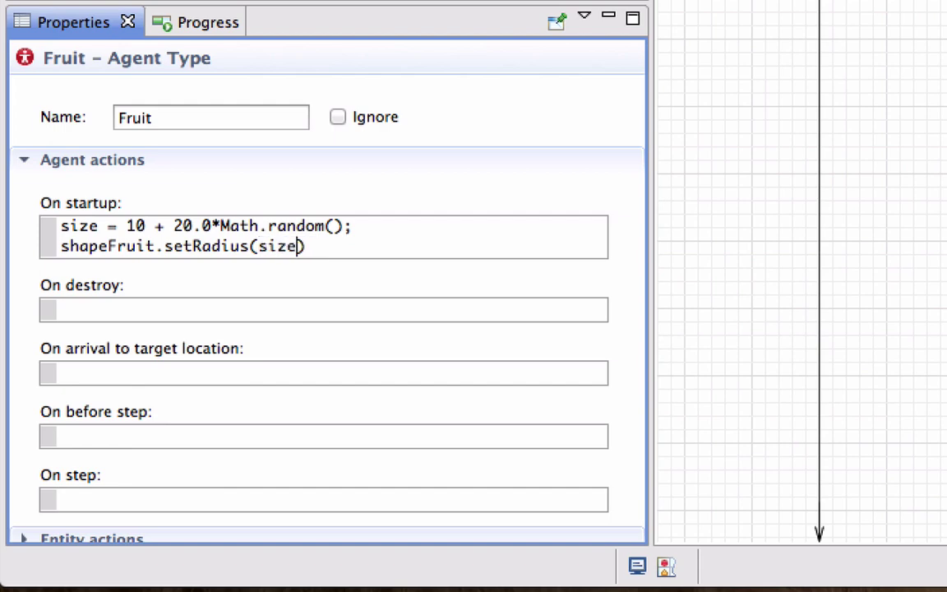
pyautogui.write('/2')
pyautogui.press('Right')
pyautogui.write(';')
pyautogui.press('Return')
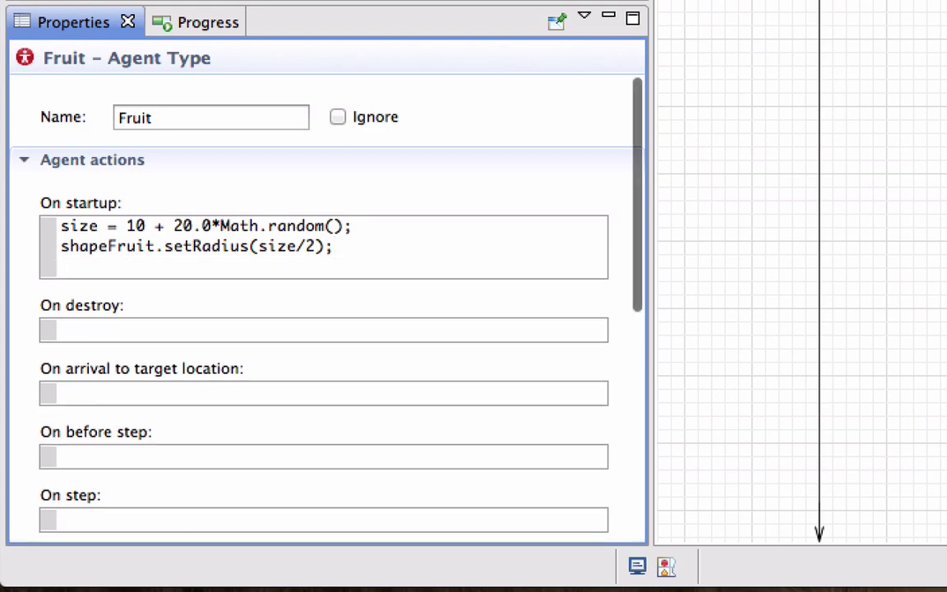
# Step: Insert a name.setText call on the third startup line via code completion
pyautogui.write('name')
pyautogui.hotkey('ctrl', 'space')
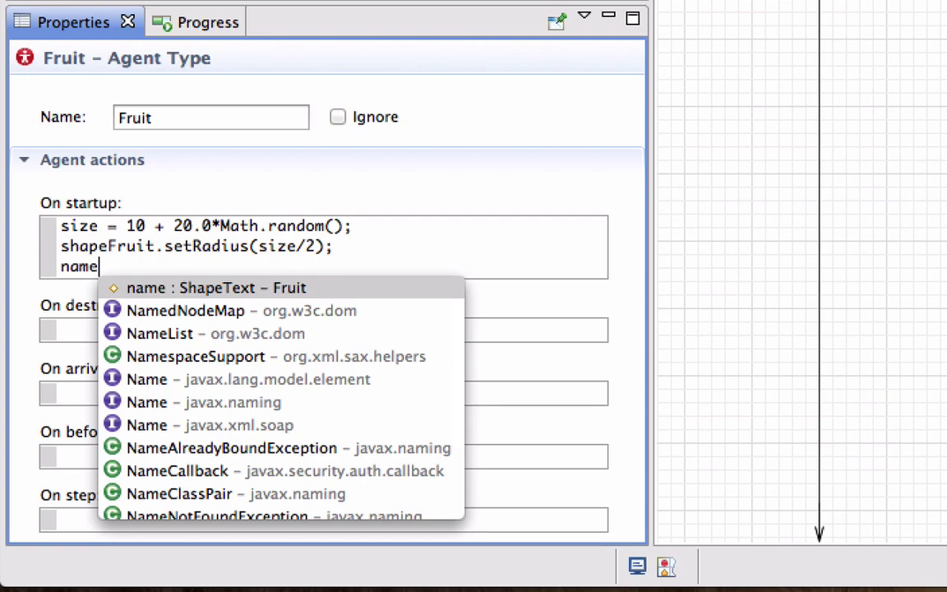
pyautogui.press('Escape')
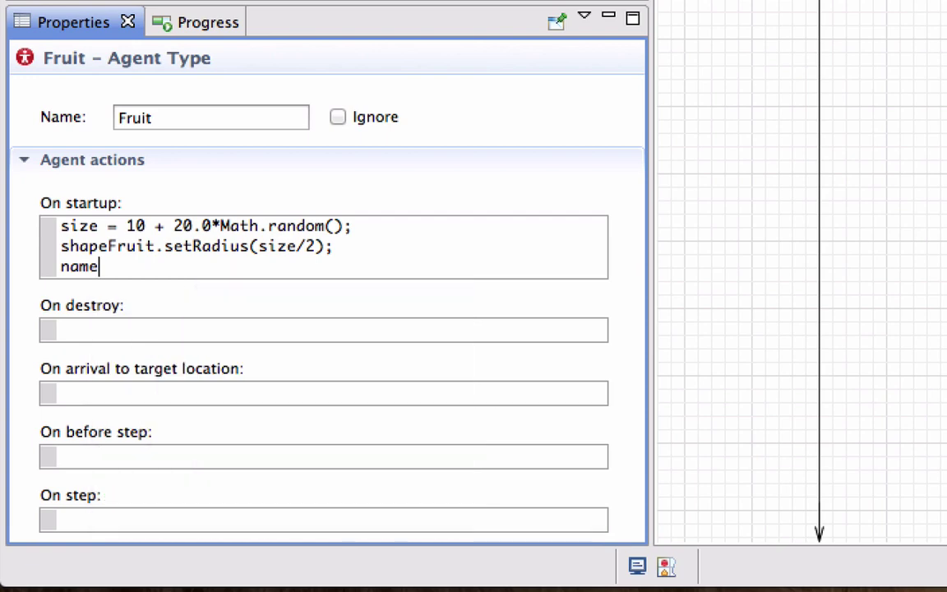
pyautogui.write('.')
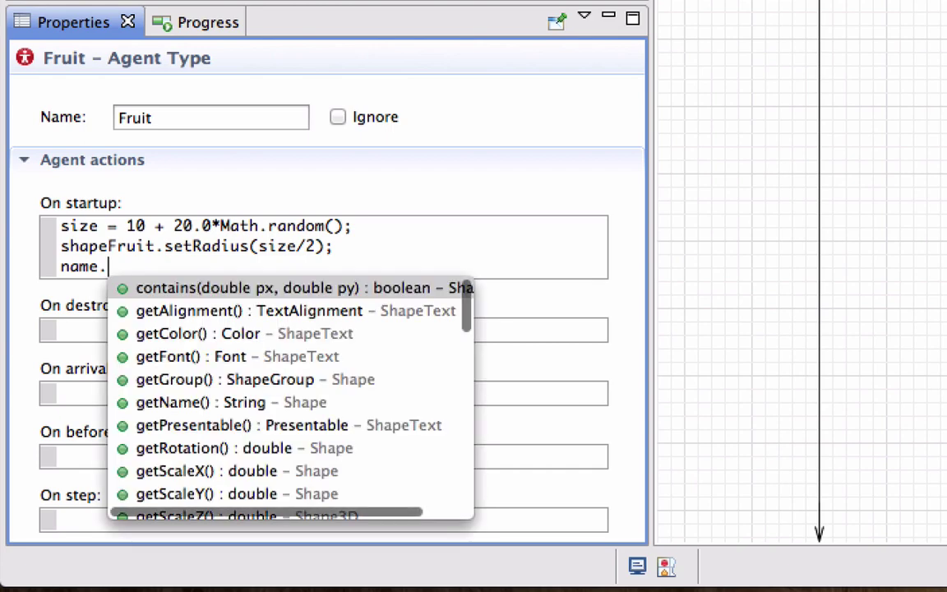
pyautogui.write('s')
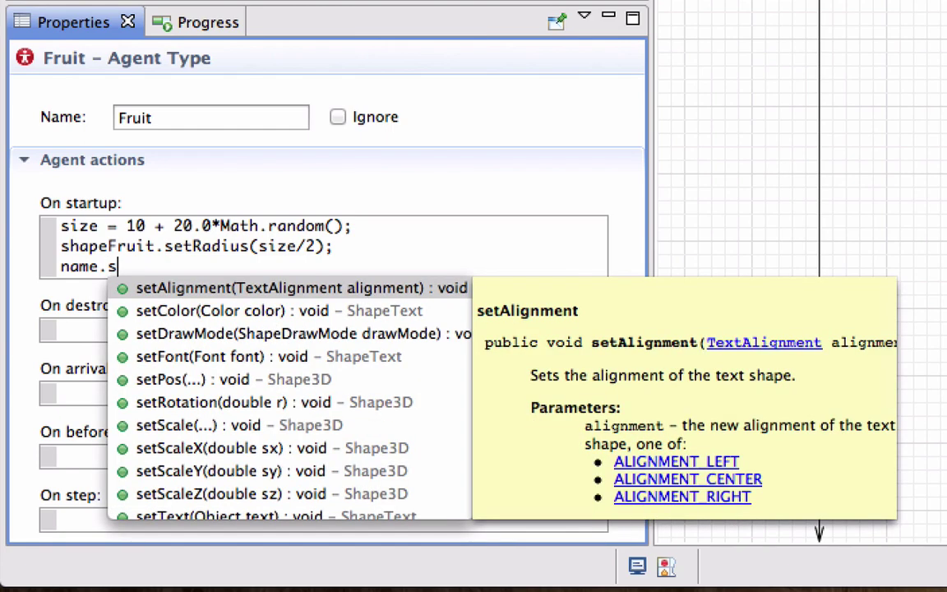
pyautogui.press('Down')
pyautogui.press('Down')
pyautogui.press('Down')
pyautogui.press('Down')
pyautogui.press('Down')
pyautogui.press('Down')
pyautogui.press('Down')
pyautogui.press('Down')
pyautogui.press('Down')
pyautogui.press('Down')
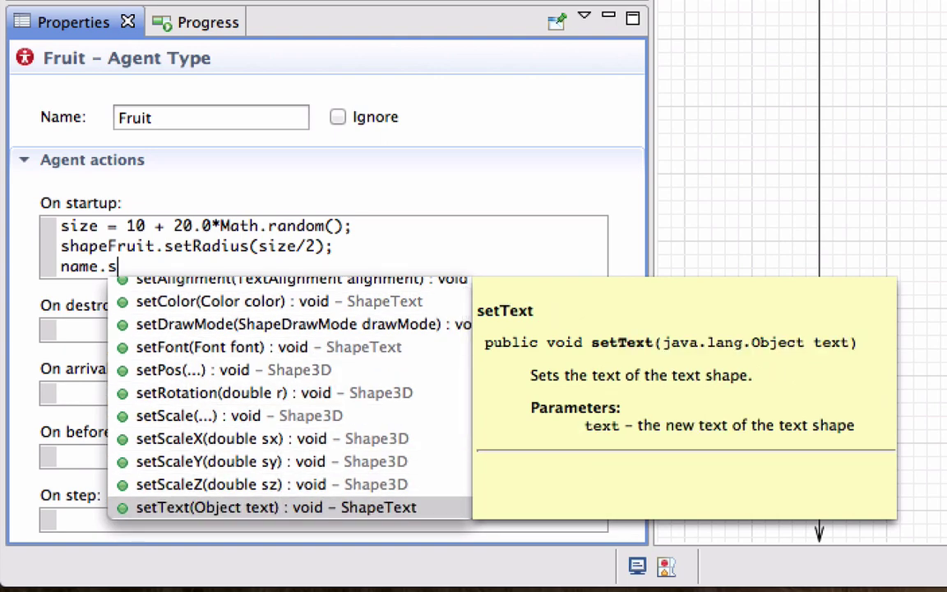
pyautogui.press('Return')
pyautogui.moveTo(185, 266); pyautogui.dragTo(222, 266)
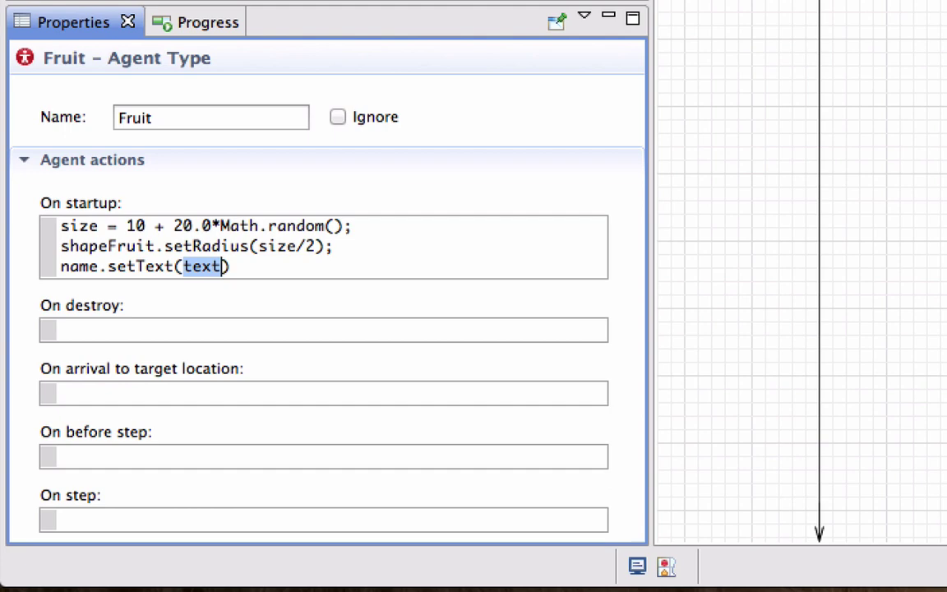
# Step: Make the setText argument Math.round(size) and save the model
pyautogui.write('MAth')
pyautogui.press('BackSpace')
pyautogui.press('BackSpace')
pyautogui.press('BackSpace')
pyautogui.press('BackSpace')
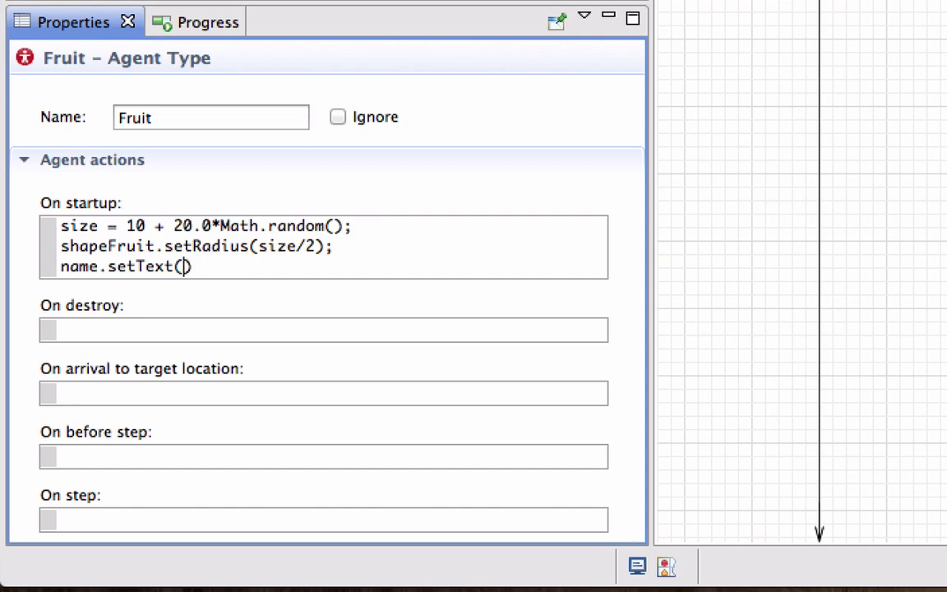
pyautogui.write('Math.r')
pyautogui.hotkey('ctrl', 'space')
pyautogui.press('Down')
pyautogui.press('Down')
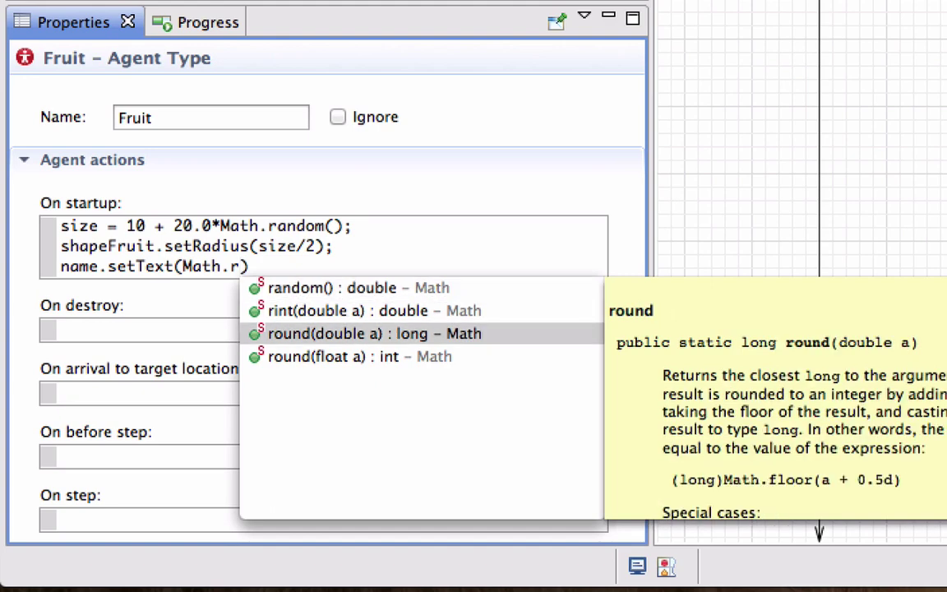
pyautogui.press('Return')
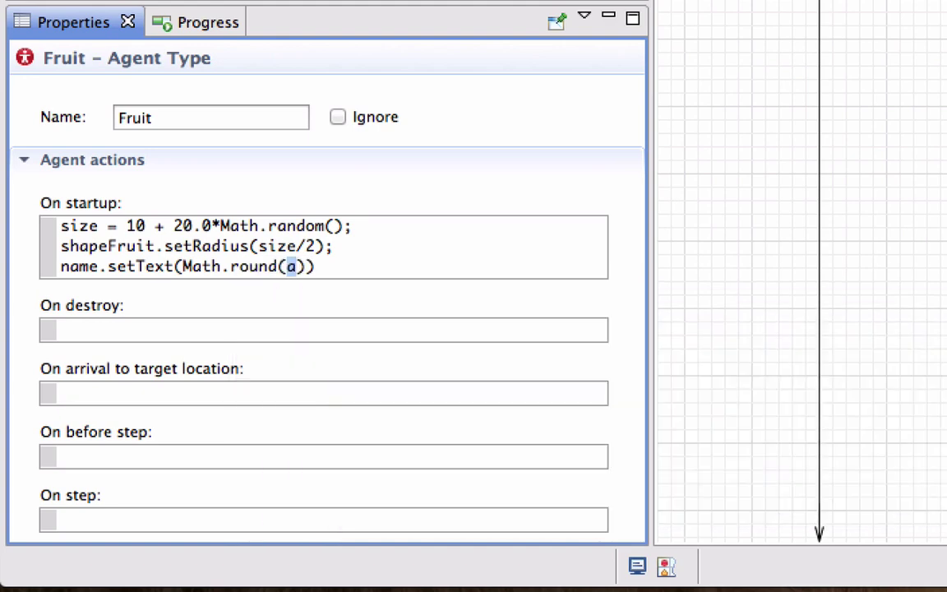
pyautogui.write('size)')
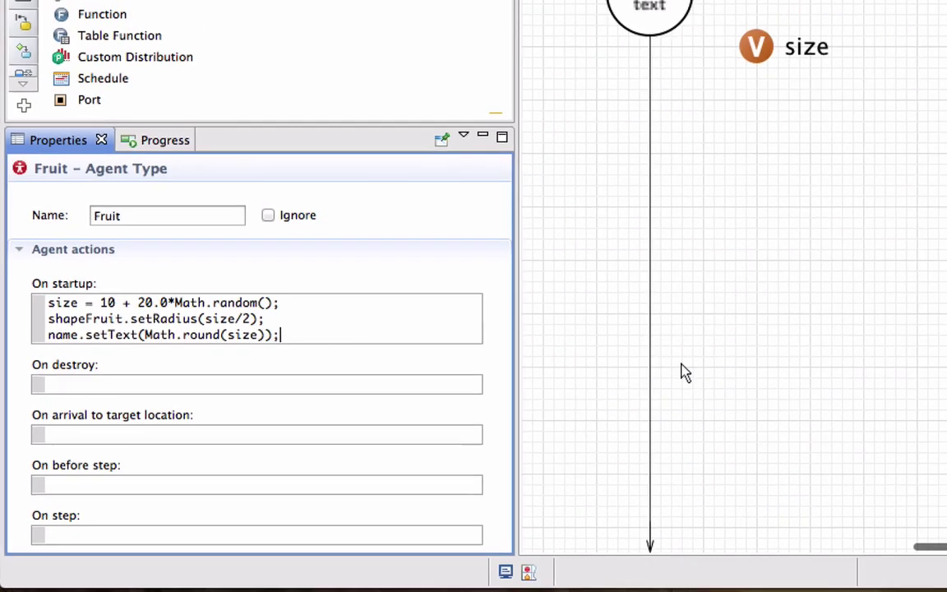
pyautogui.press('super+s')
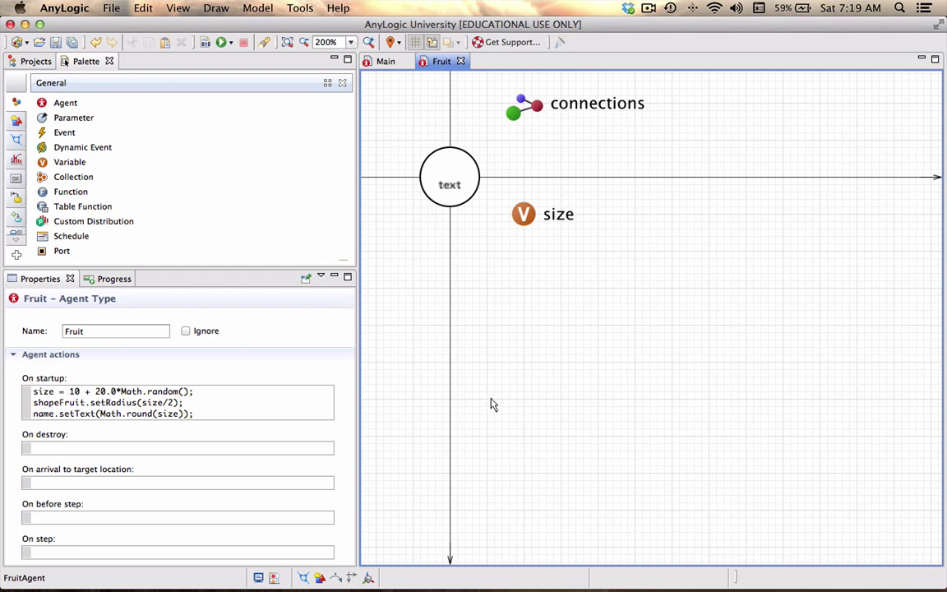
# Step: Draw a horizontal path across the Main diagram
pyautogui.click(393, 62)
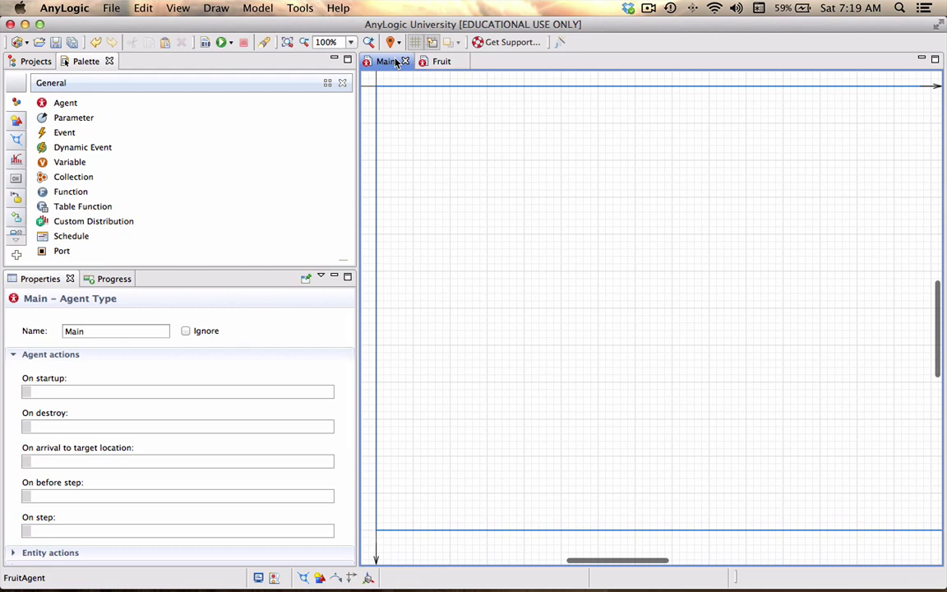
pyautogui.click(16, 141)
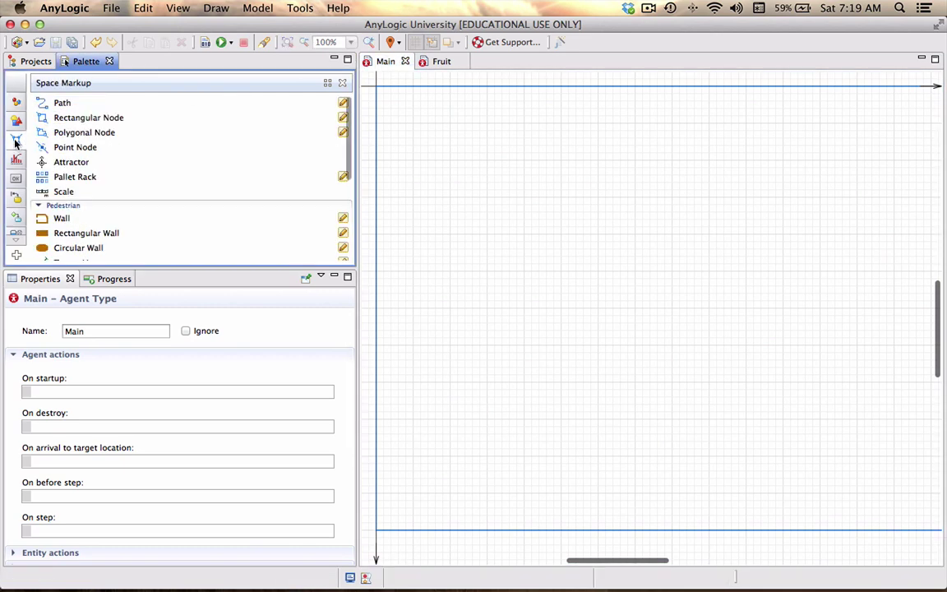
pyautogui.doubleClick(65, 104)
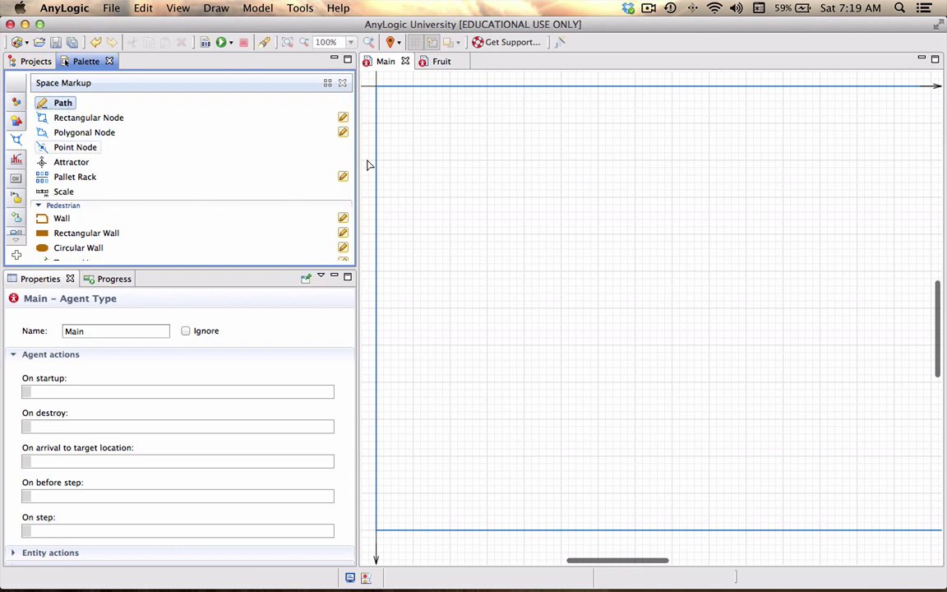
pyautogui.click(412, 197)
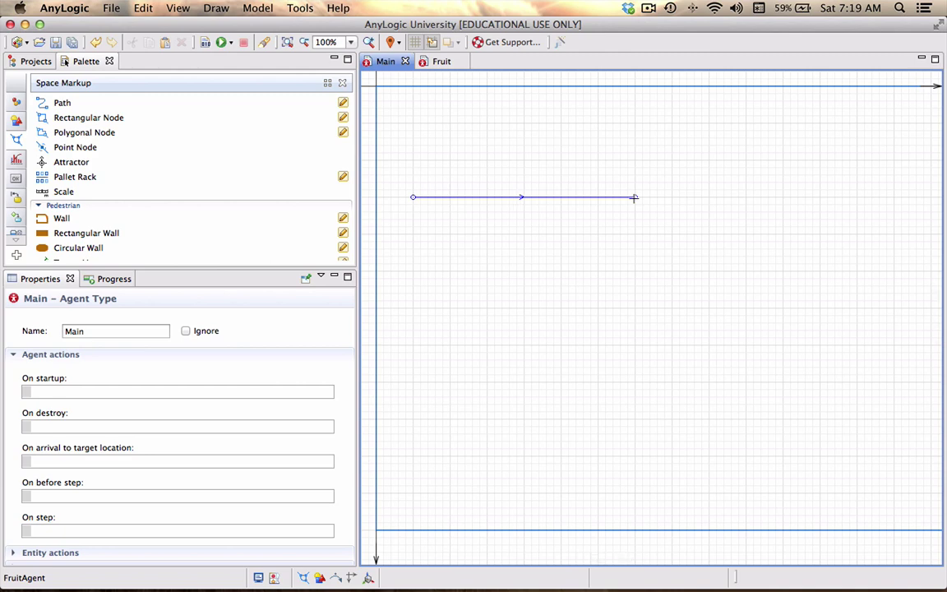
pyautogui.doubleClick(634, 198)
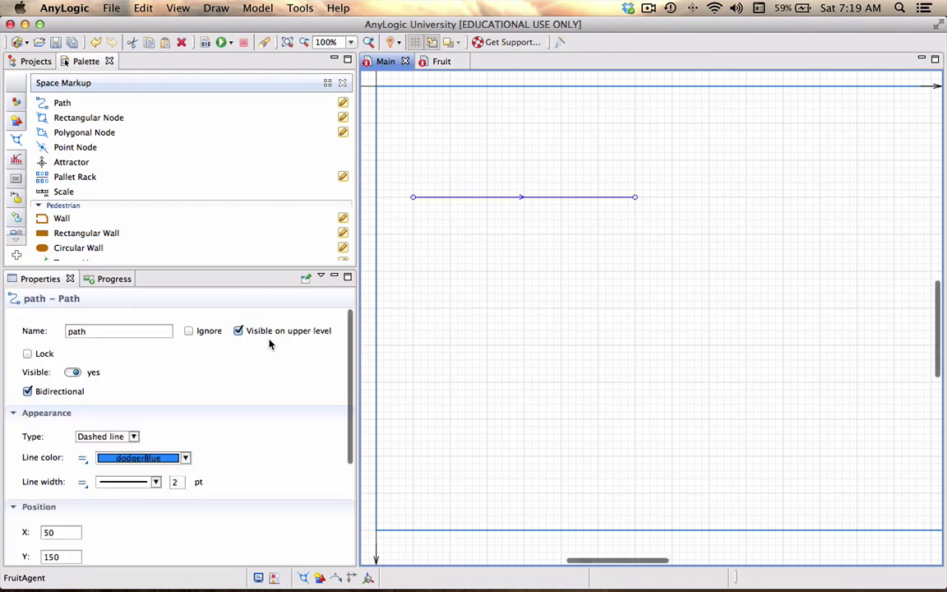
# Step: Name the path spaceMain and set its type to Conveyor
pyautogui.click(138, 331)
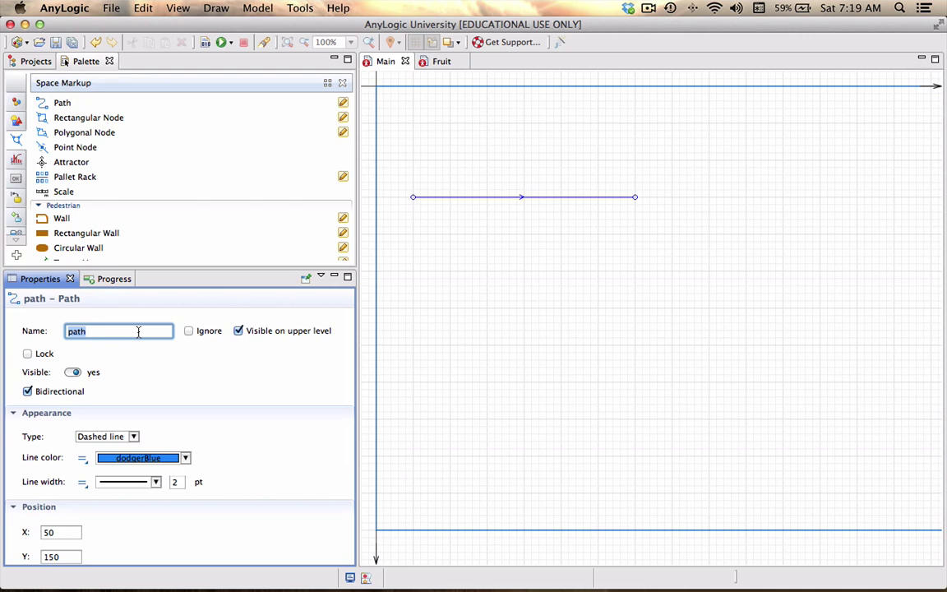
pyautogui.write('spaceMain')
pyautogui.click(132, 437)
pyautogui.click(116, 492)
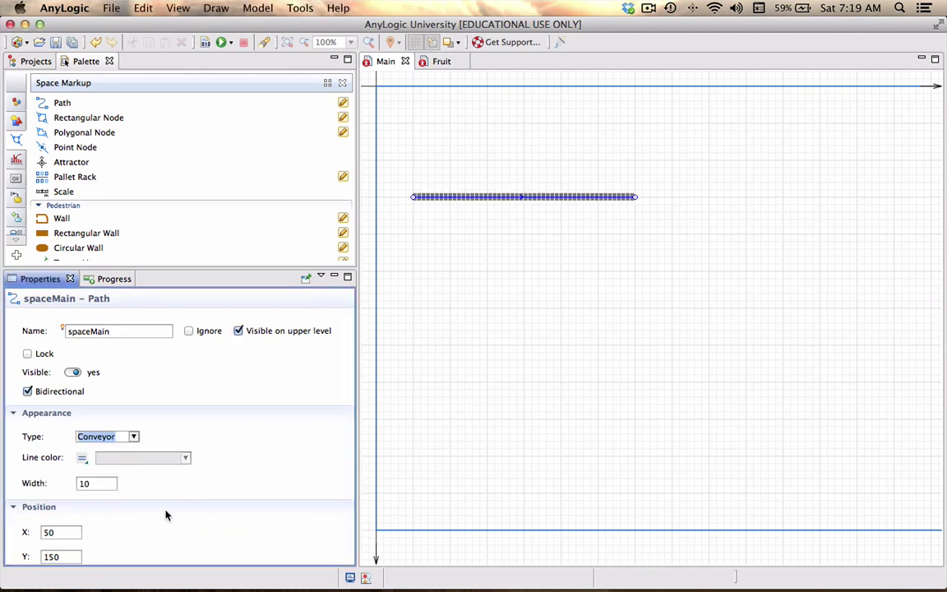
pyautogui.scroll(-5, 165, 516)
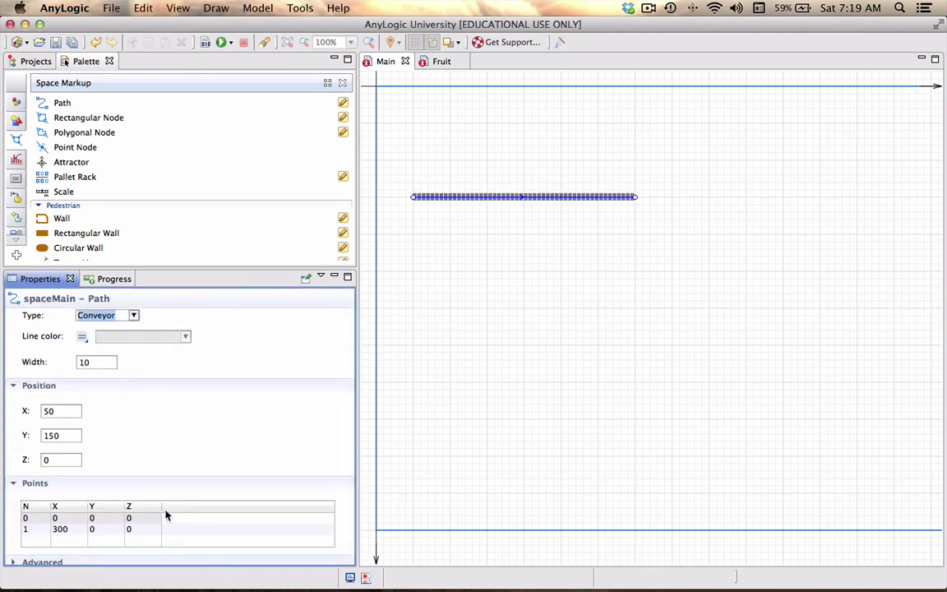
pyautogui.scroll(5, 178, 501)
pyautogui.click(598, 290)
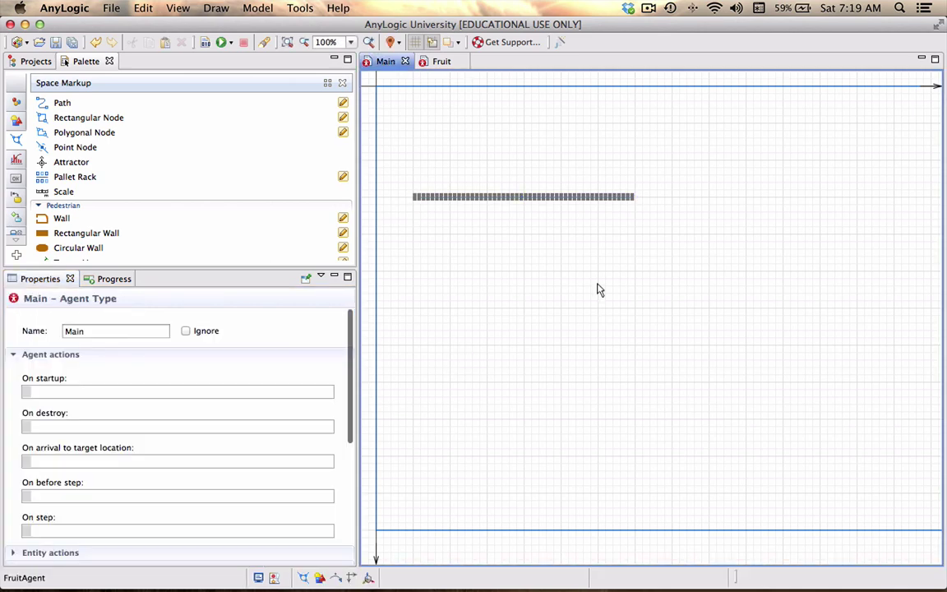
# Step: Draw a diagonal path running up-right from the main conveyor's end
pyautogui.scroll(1, 644, 213)
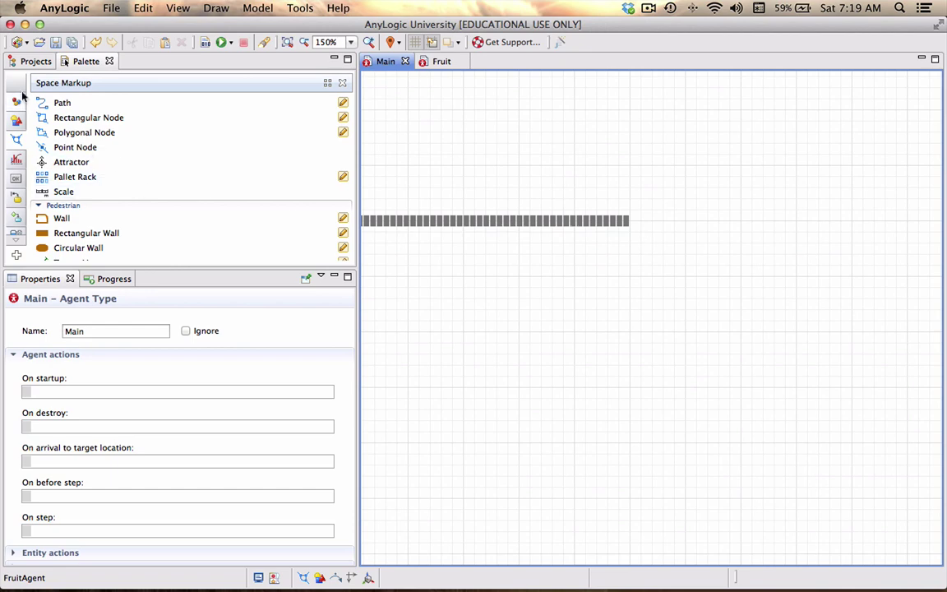
pyautogui.scroll(-1, 57, 102)
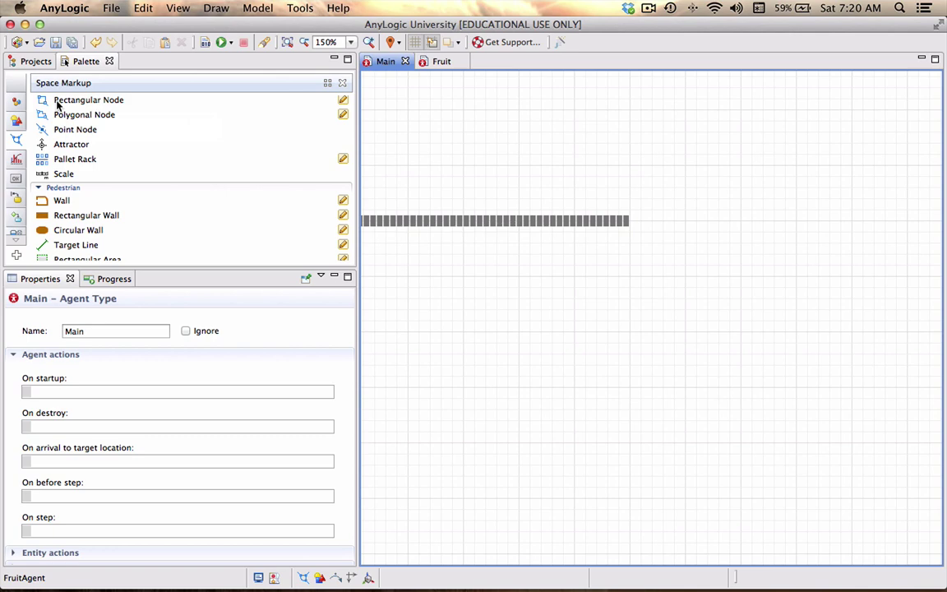
pyautogui.click(57, 104)
pyautogui.scroll(1, 97, 131)
pyautogui.doubleClick(60, 101)
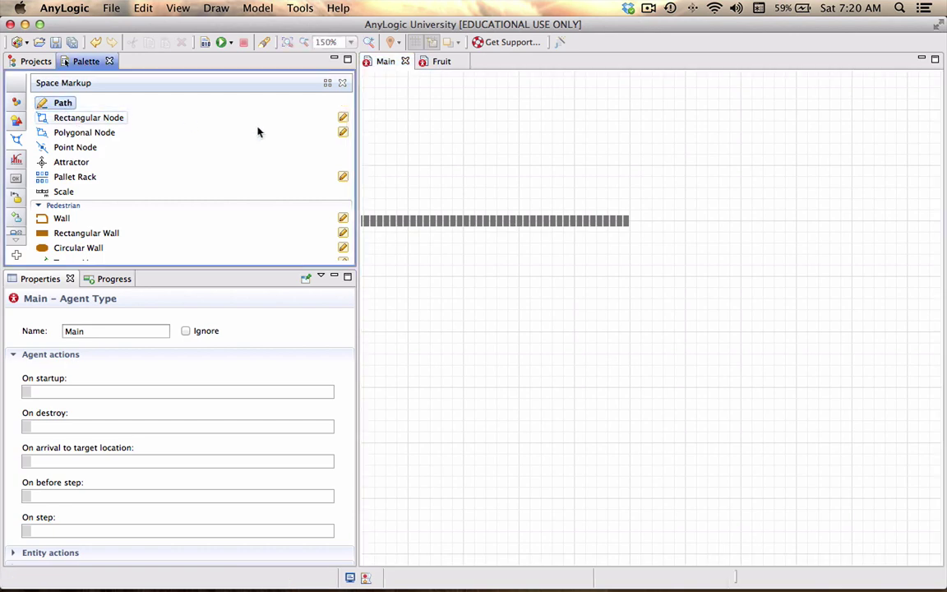
pyautogui.click(637, 194)
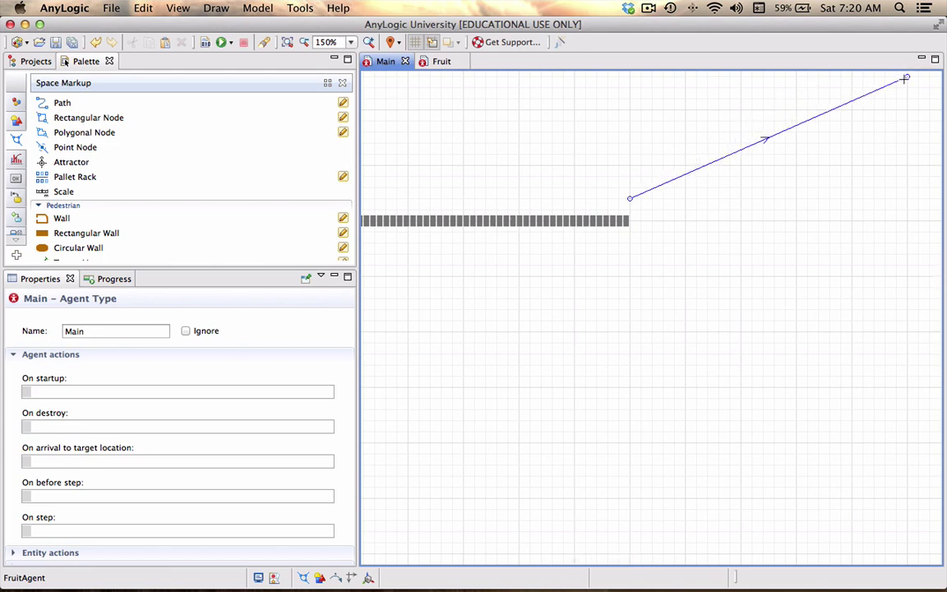
pyautogui.scroll(3, 898, 88)
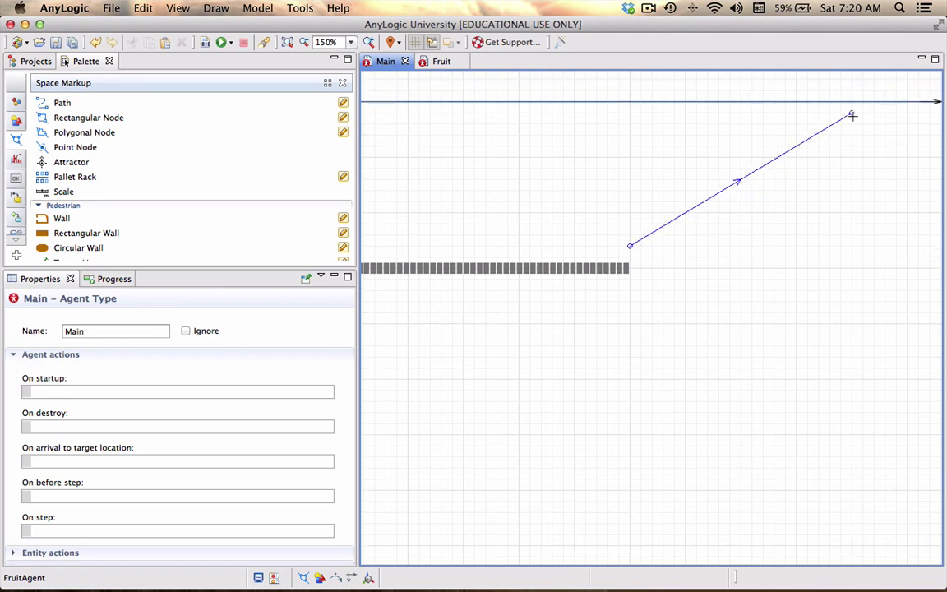
pyautogui.doubleClick(851, 115)
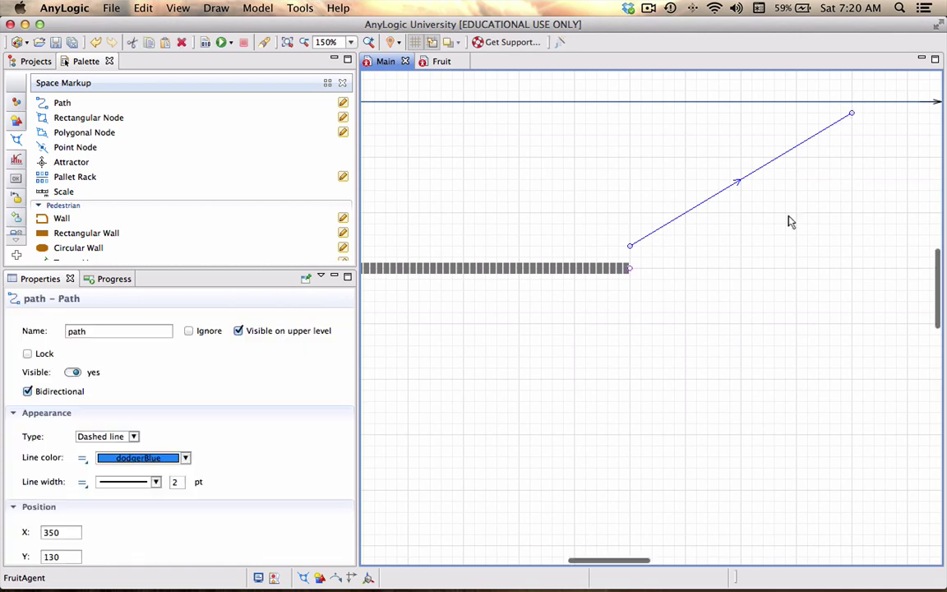
# Step: Name the diagonal path spaceSmall and set its type to Conveyor
pyautogui.doubleClick(106, 331)
pyautogui.write('spaceSmall')
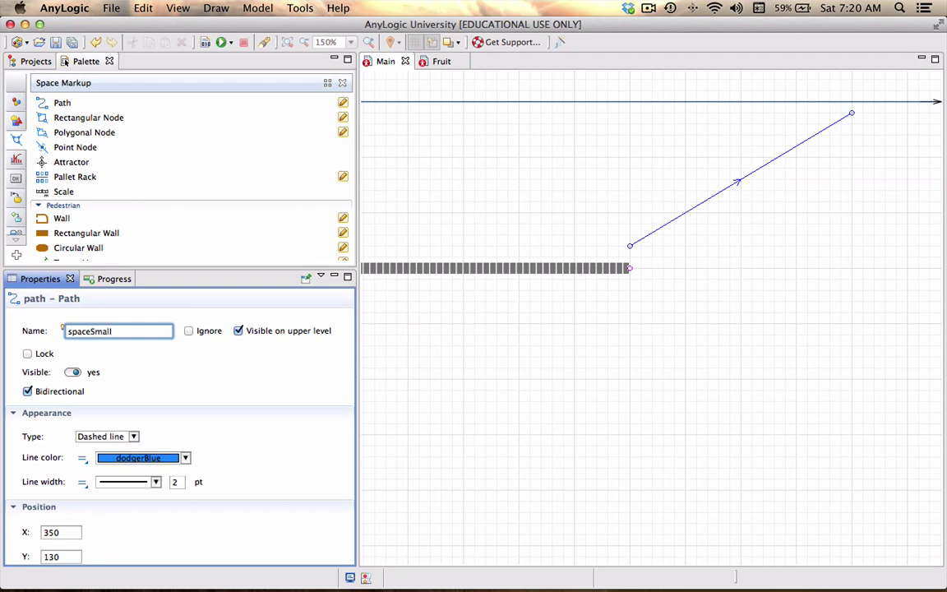
pyautogui.click(131, 436)
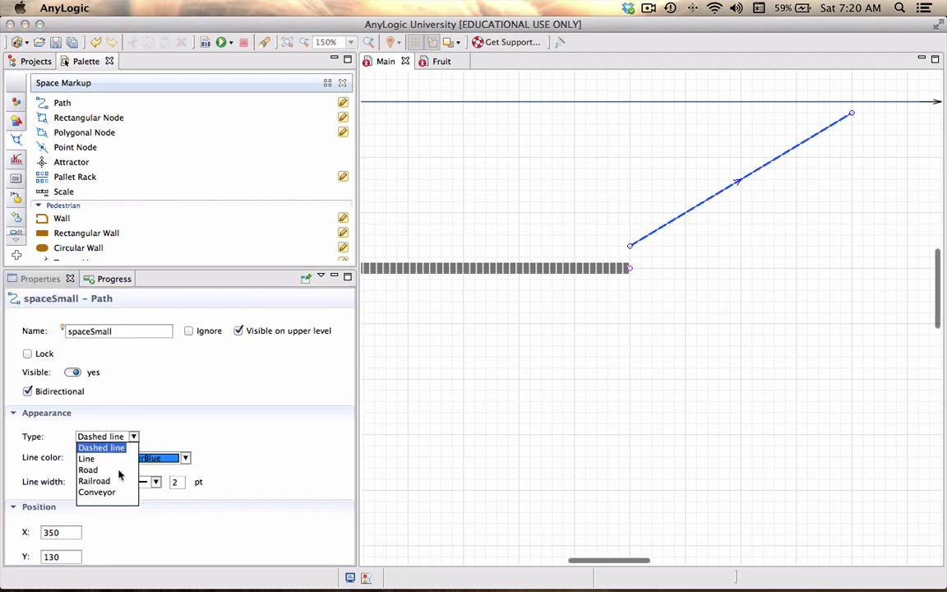
pyautogui.click(97, 492)
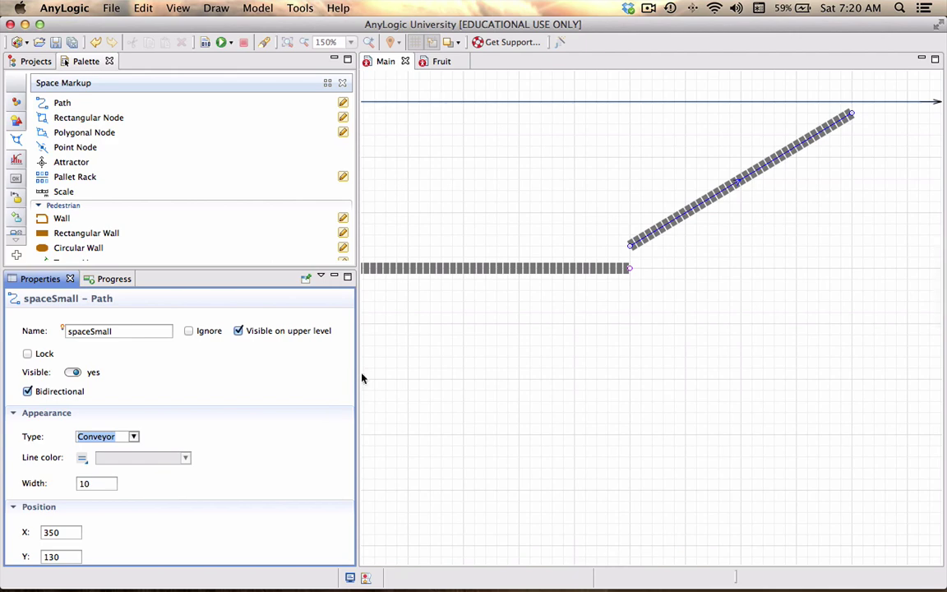
pyautogui.hscroll(2, 744, 272)
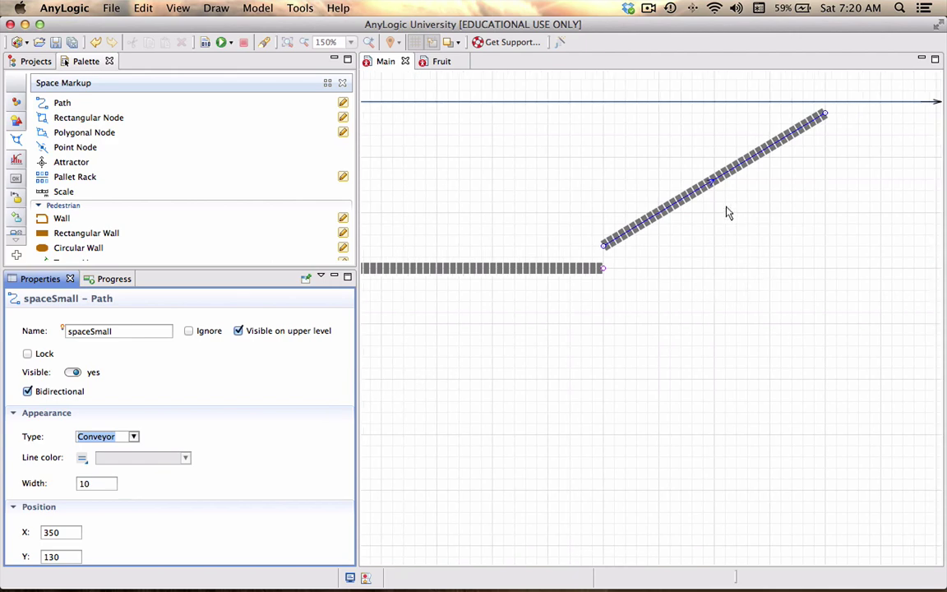
# Step: Duplicate the spaceSmall conveyor and angle the copy's far end downward as a second branch
pyautogui.click(712, 234)
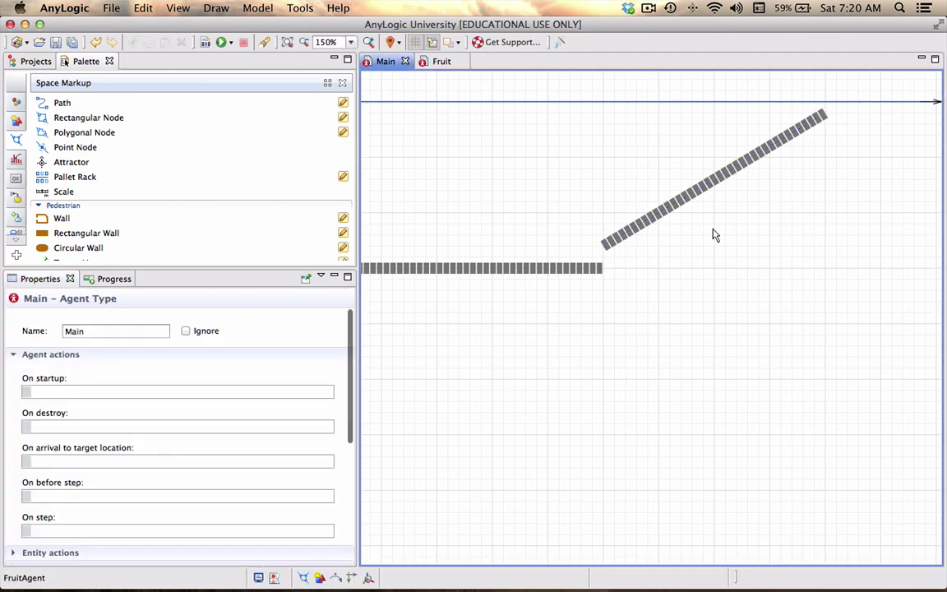
pyautogui.moveTo(672, 207)
pyautogui.mouseDown()
pyautogui.moveTo(694, 234)
pyautogui.moveTo(672, 211)
pyautogui.mouseUp()
pyautogui.click(725, 249)
pyautogui.hotkey('ctrl', 'v')
pyautogui.moveTo(709, 264); pyautogui.dragTo(821, 318)
pyautogui.moveTo(789, 267); pyautogui.dragTo(778, 344)
# Step: Paste two more branch copies, swinging their far ends progressively lower to complete the fan
pyautogui.hotkey('ctrl', 'c')
pyautogui.hotkey('ctrl', 'v')
pyautogui.moveTo(742, 301); pyautogui.dragTo(673, 393)
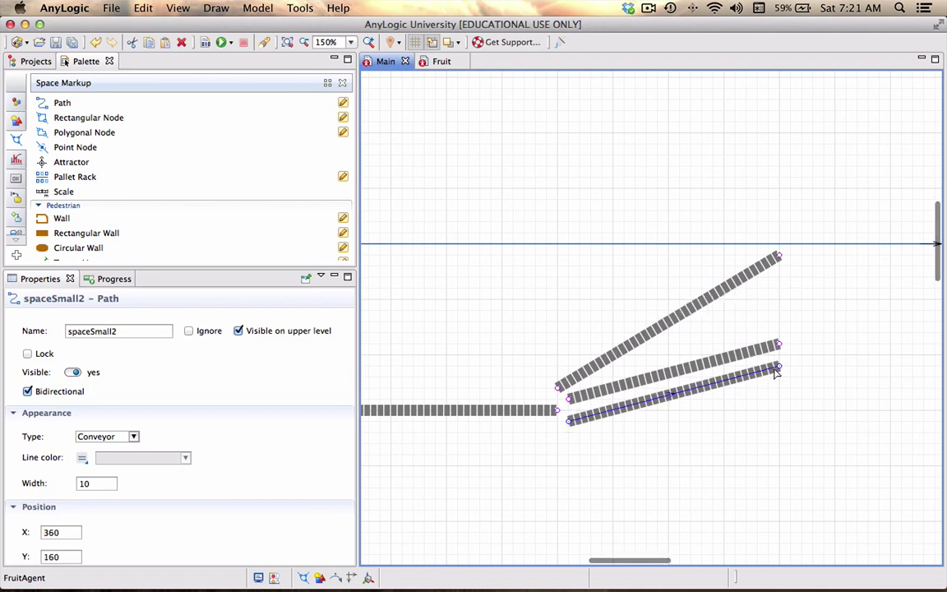
pyautogui.moveTo(779, 366); pyautogui.dragTo(774, 478)
pyautogui.scroll(-1, 776, 330)
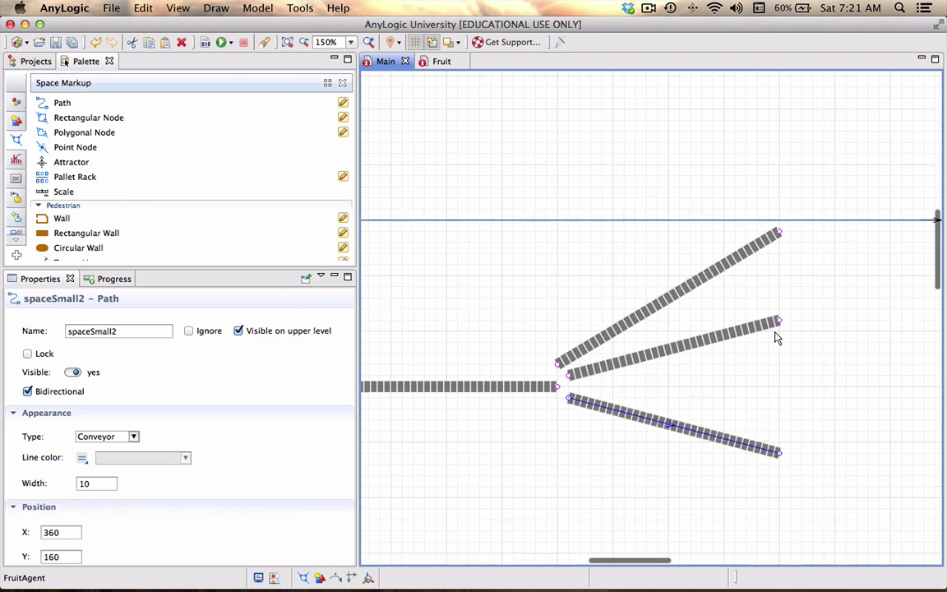
pyautogui.press('super+v')
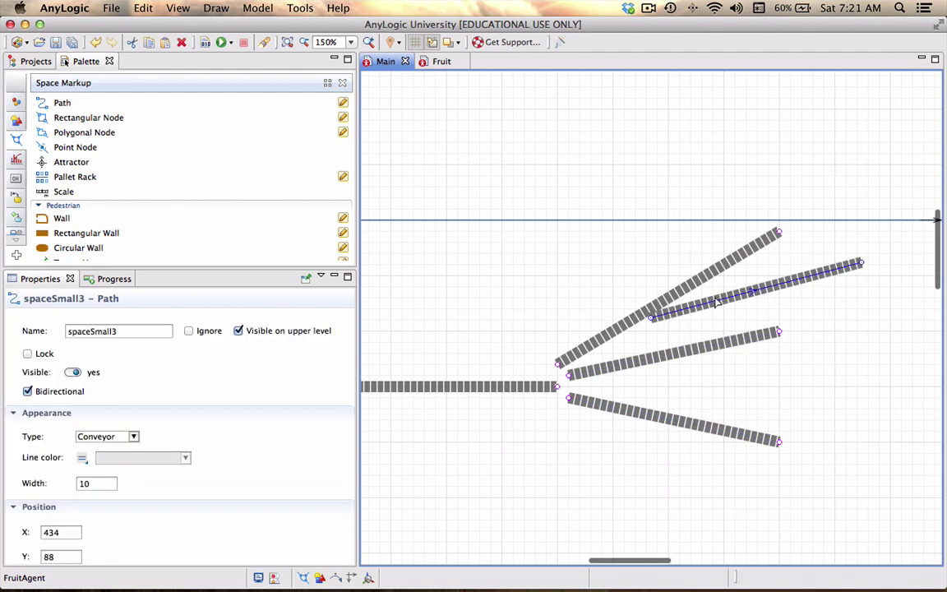
pyautogui.moveTo(767, 354); pyautogui.dragTo(779, 539)
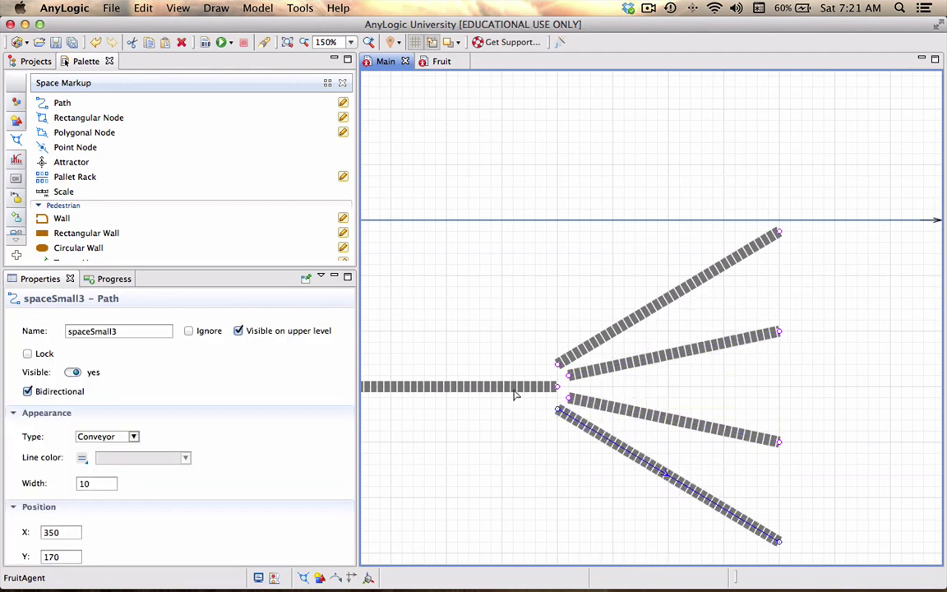
# Step: Rename the three new branches spaceMedium, spaceLarge and spaceOversize
pyautogui.click(693, 348)
pyautogui.click(152, 329)
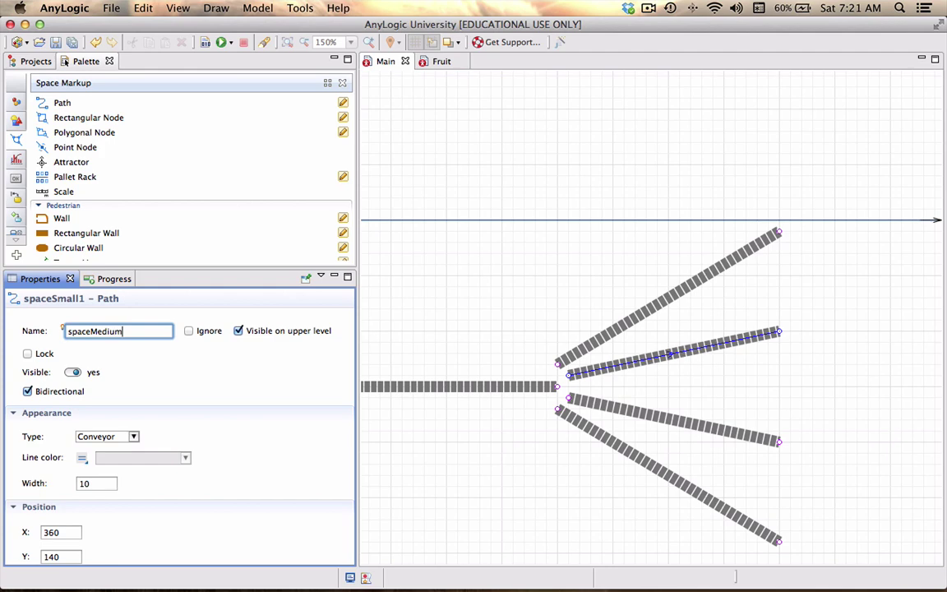
pyautogui.press('Return')
pyautogui.click(657, 421)
pyautogui.click(130, 329)
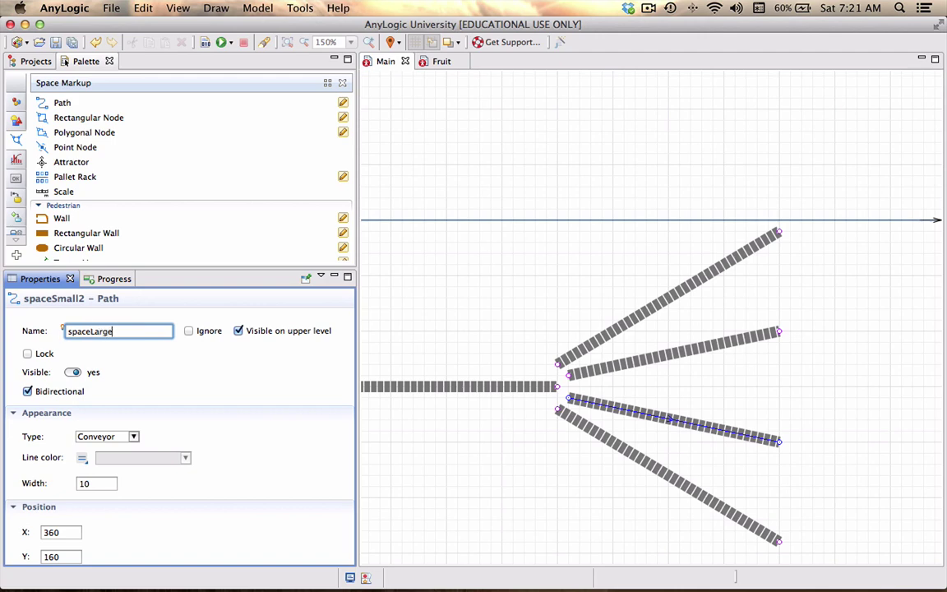
pyautogui.write('Large')
pyautogui.scroll(-1, 535, 474)
pyautogui.press('Return')
pyautogui.click(631, 441)
pyautogui.click(134, 331)
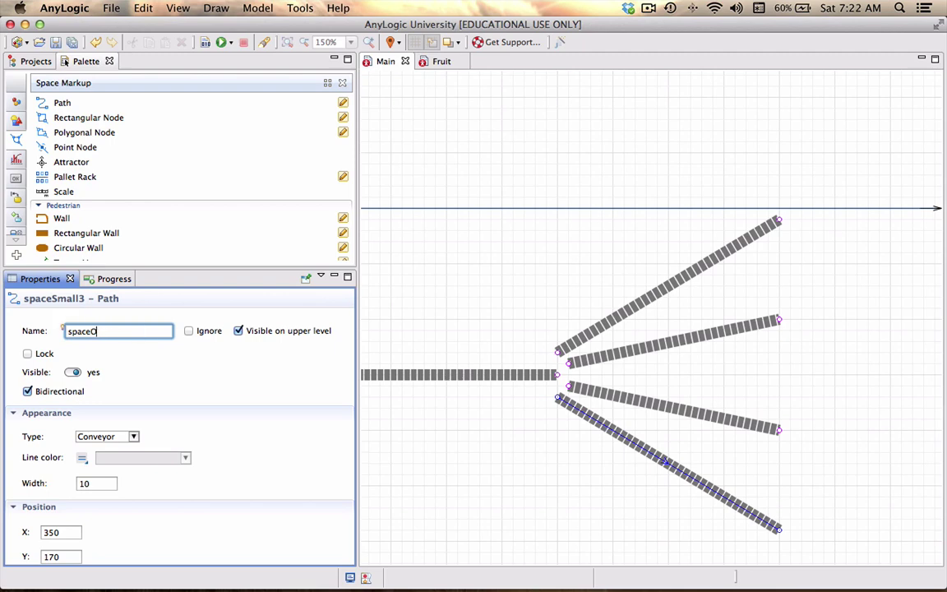
pyautogui.write('Oversize')
pyautogui.press('Return')
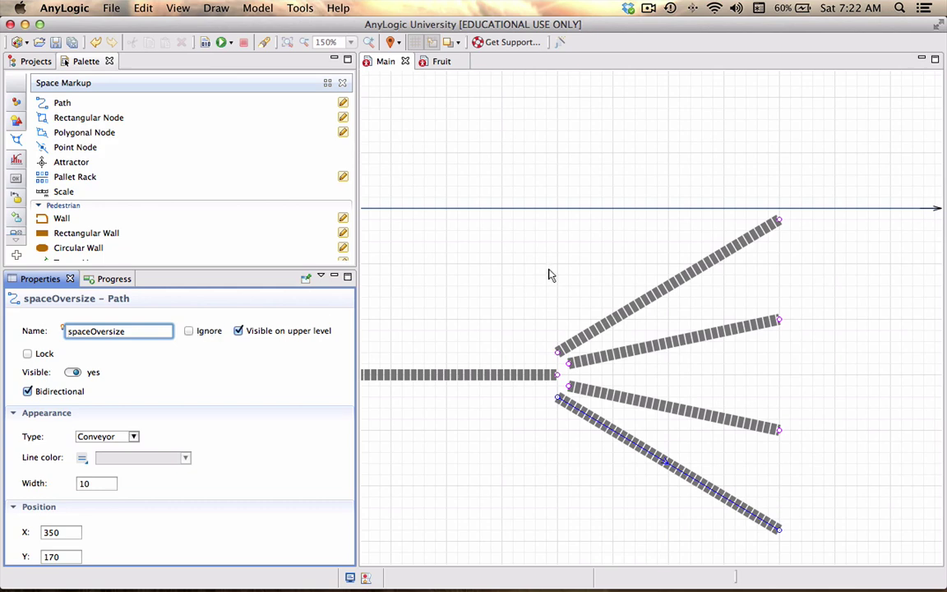
# Step: Place a Variable from the General palette beside the top branch, named varSmall, initial value 0.0, type int
pyautogui.click(20, 103)
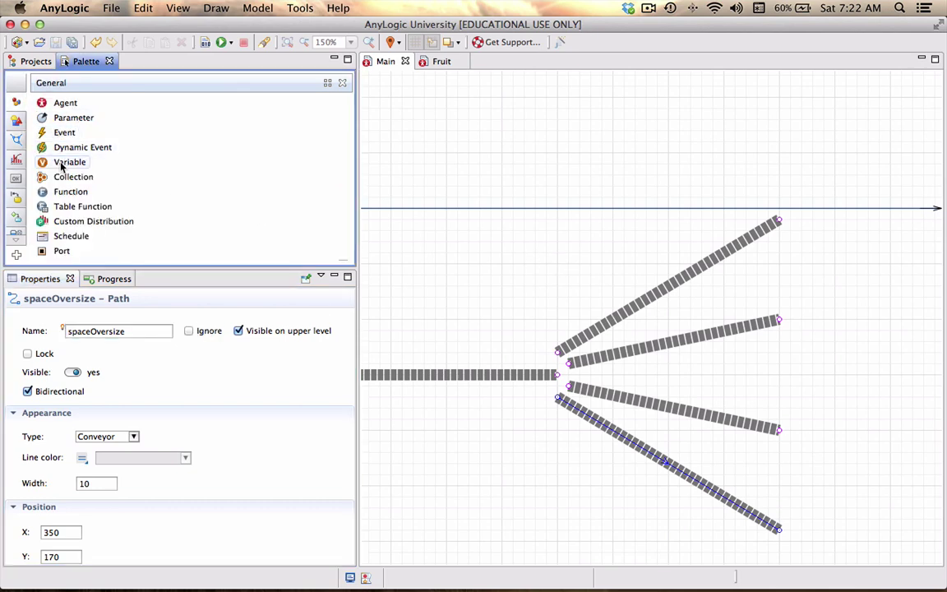
pyautogui.moveTo(61, 166); pyautogui.dragTo(801, 227)
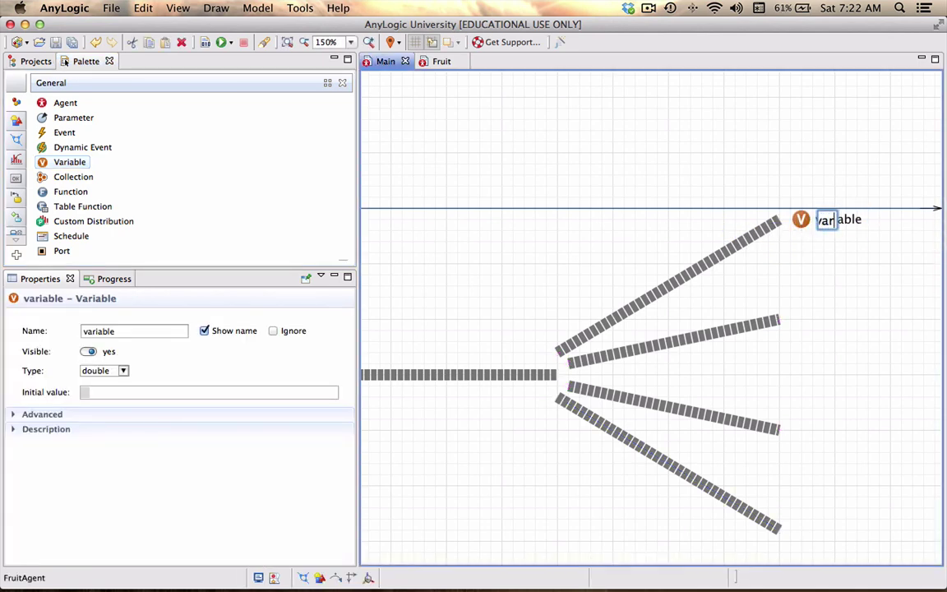
pyautogui.write('varSmall')
pyautogui.press('Return')
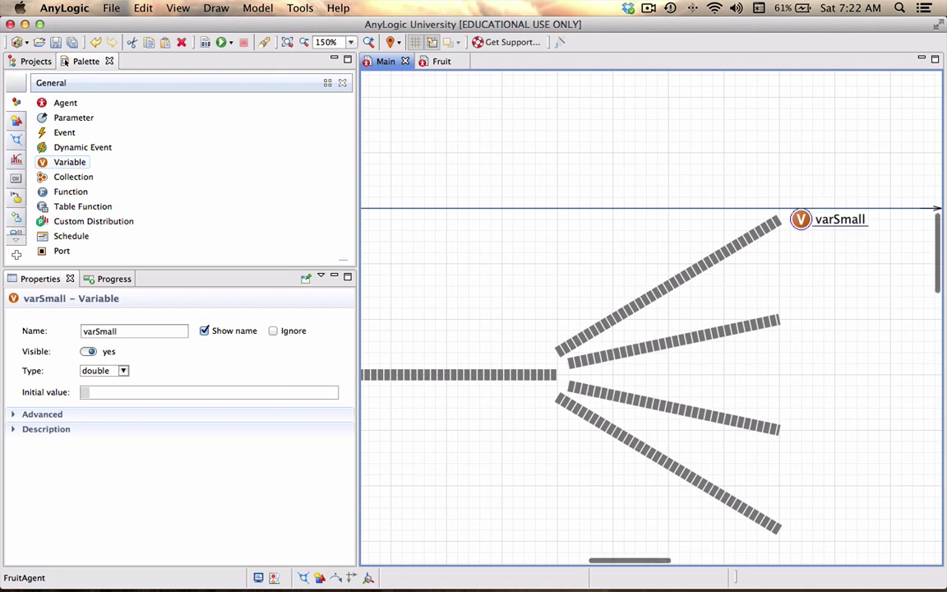
pyautogui.click(277, 392)
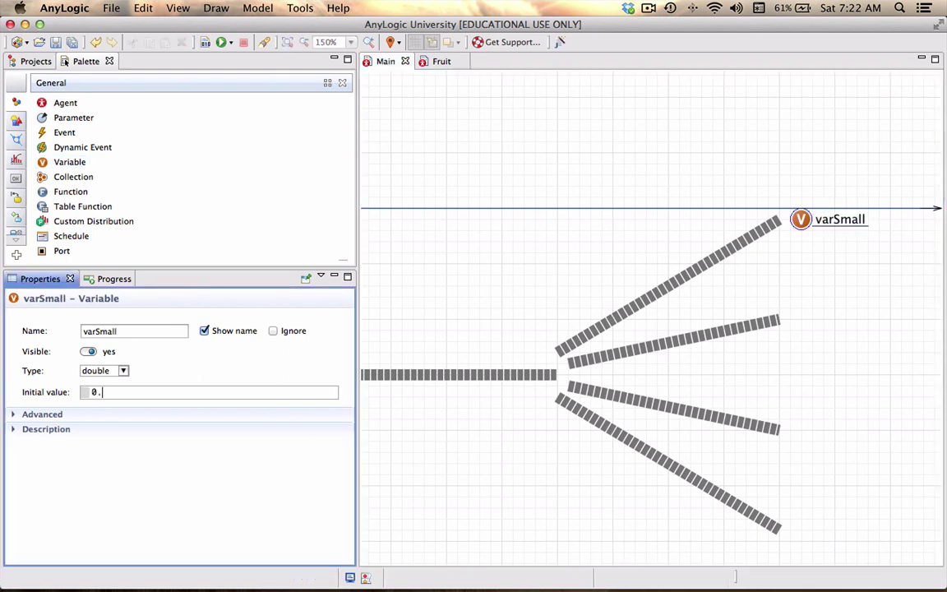
pyautogui.click(123, 372)
pyautogui.click(103, 393)
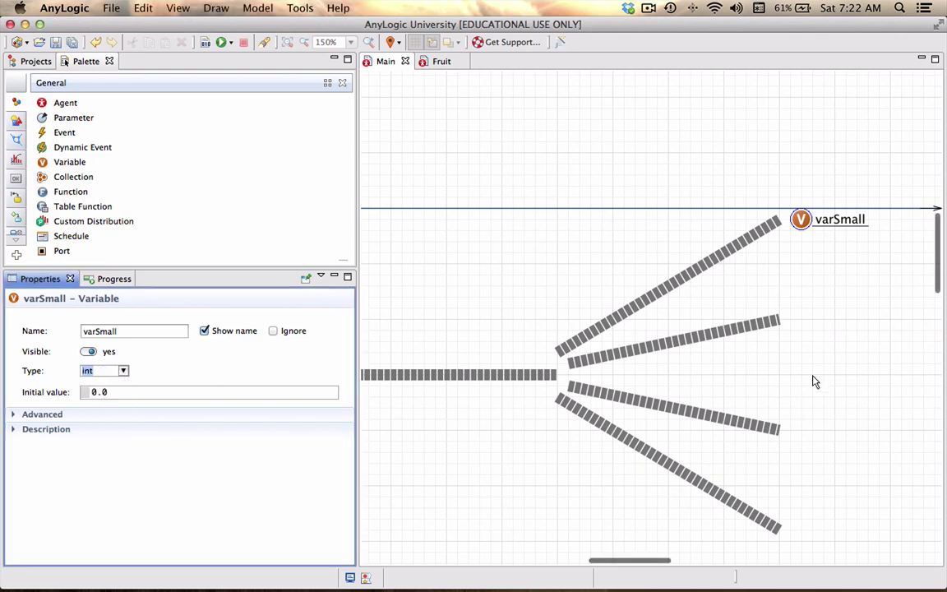